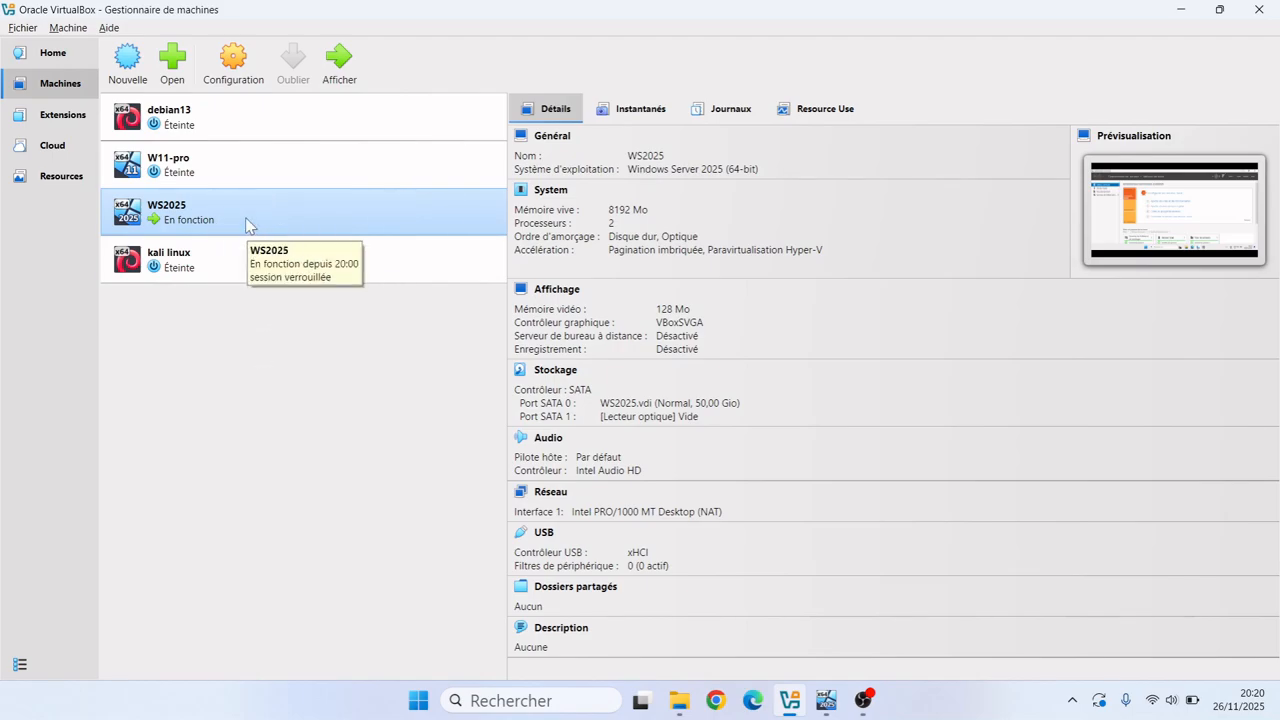
Switch to the running WS2025 virtual machine in full screen and open the add roles and features wizard in a maximized window.
left_click(828, 708)
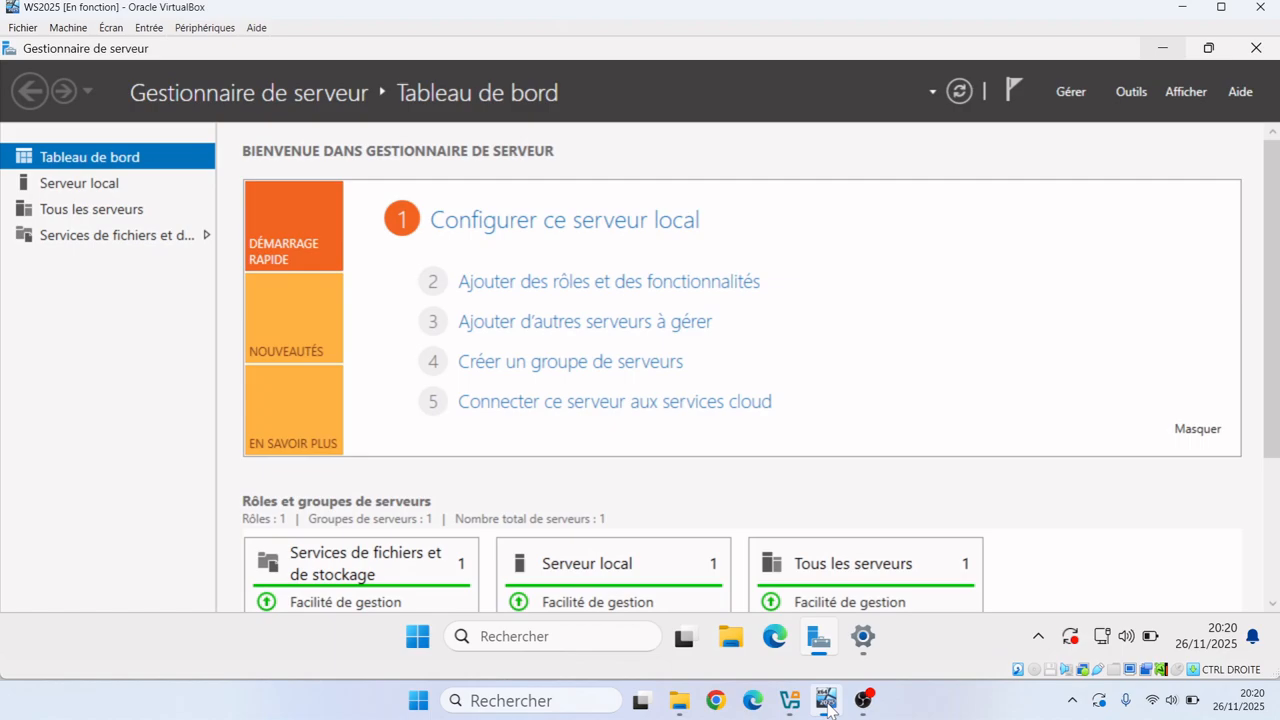
key("ctrl+f")
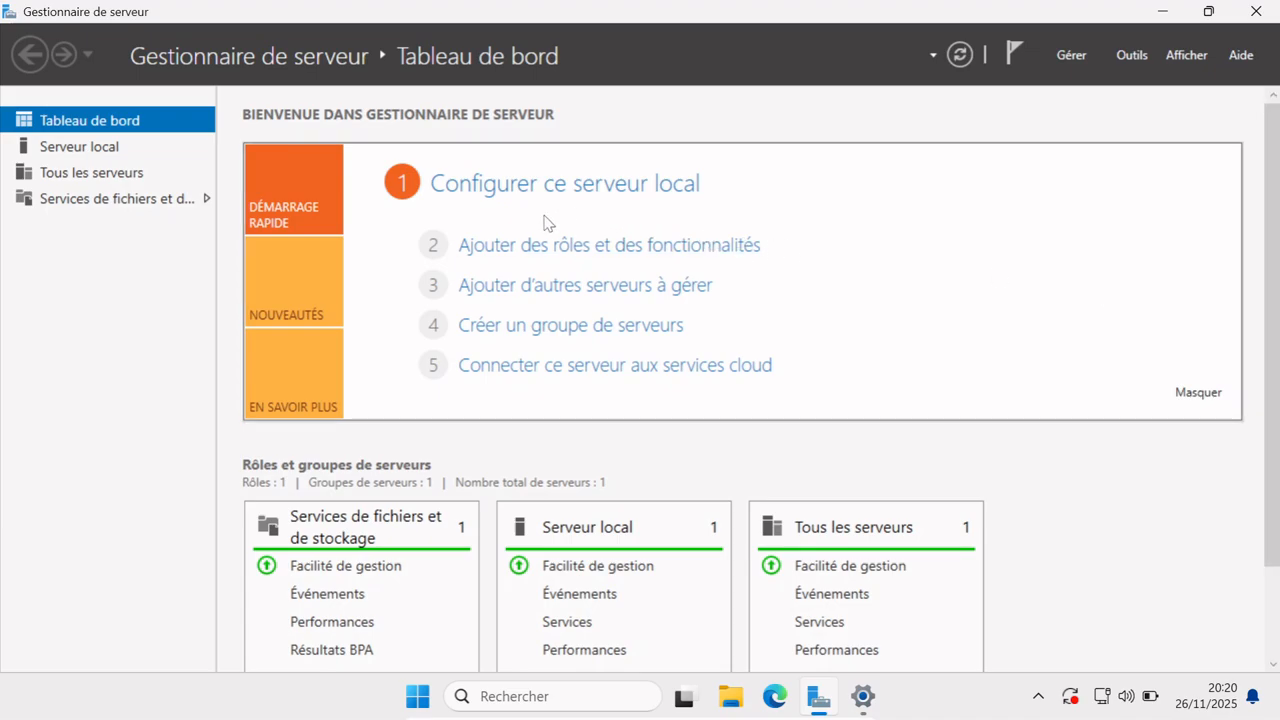
left_click(490, 250)
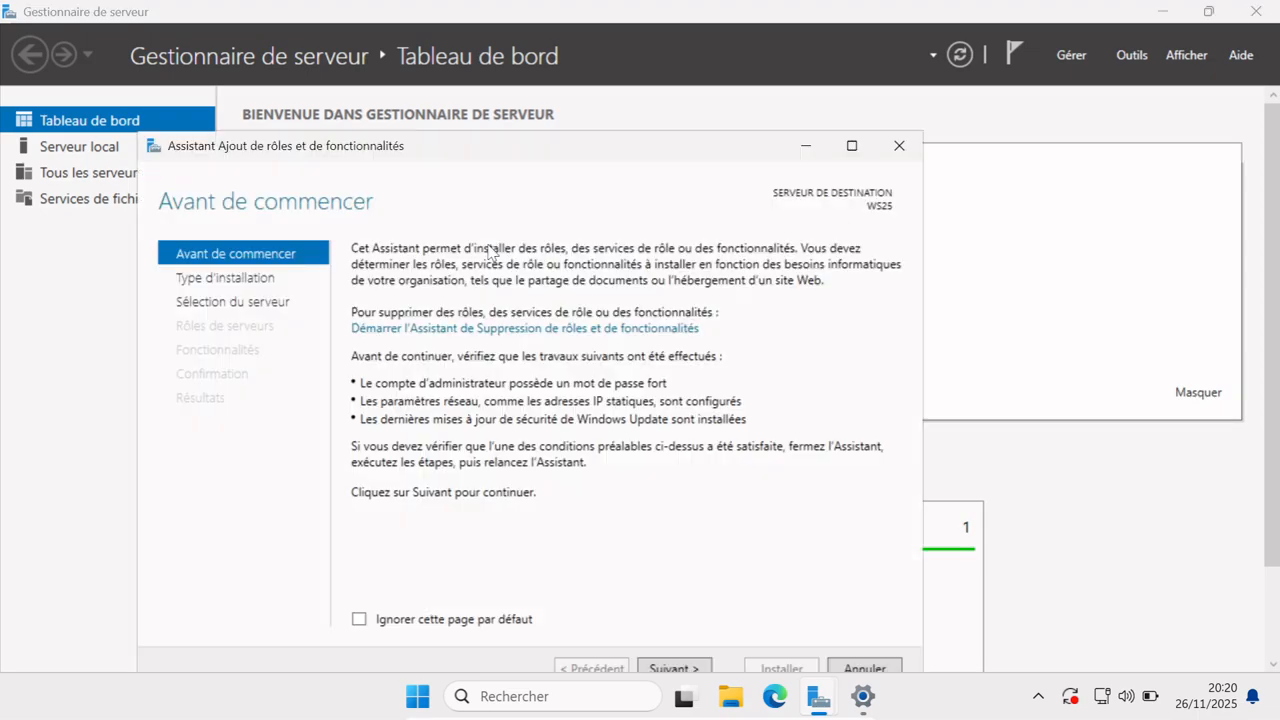
left_click(852, 145)
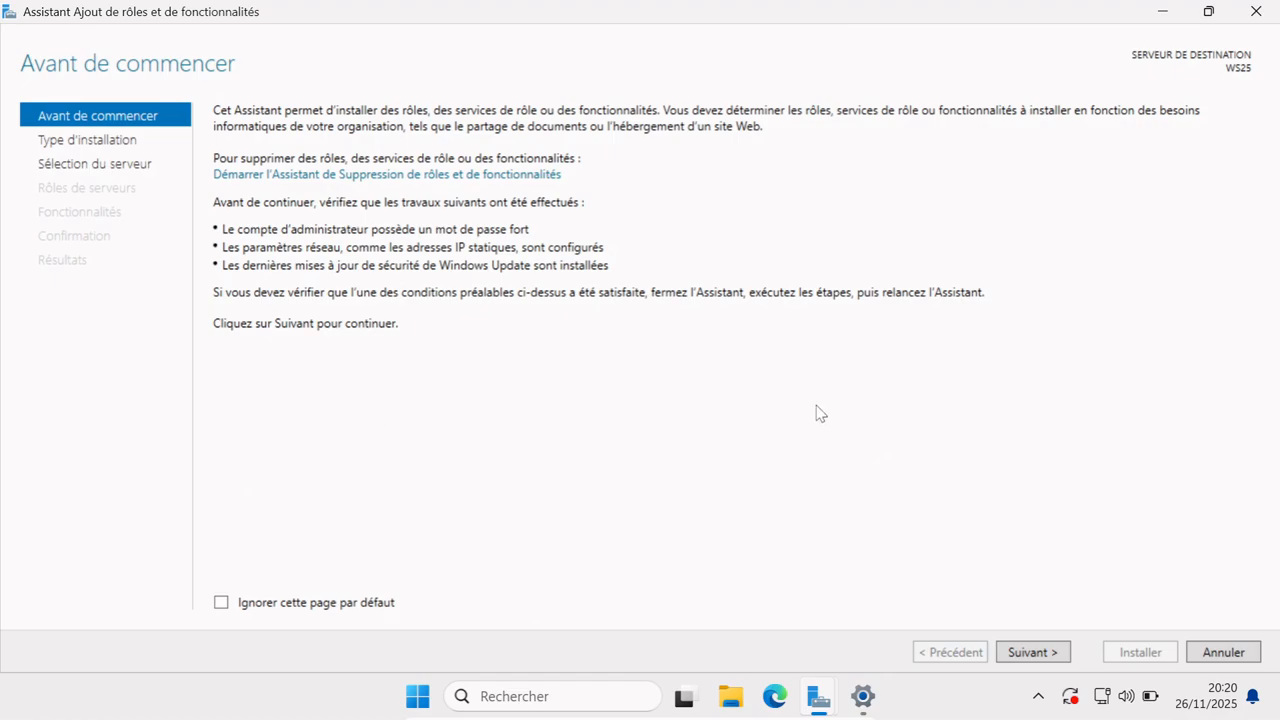
Choose a role-based or feature-based installation with WS25 from the server pool as the destination server.
left_click(1032, 652)
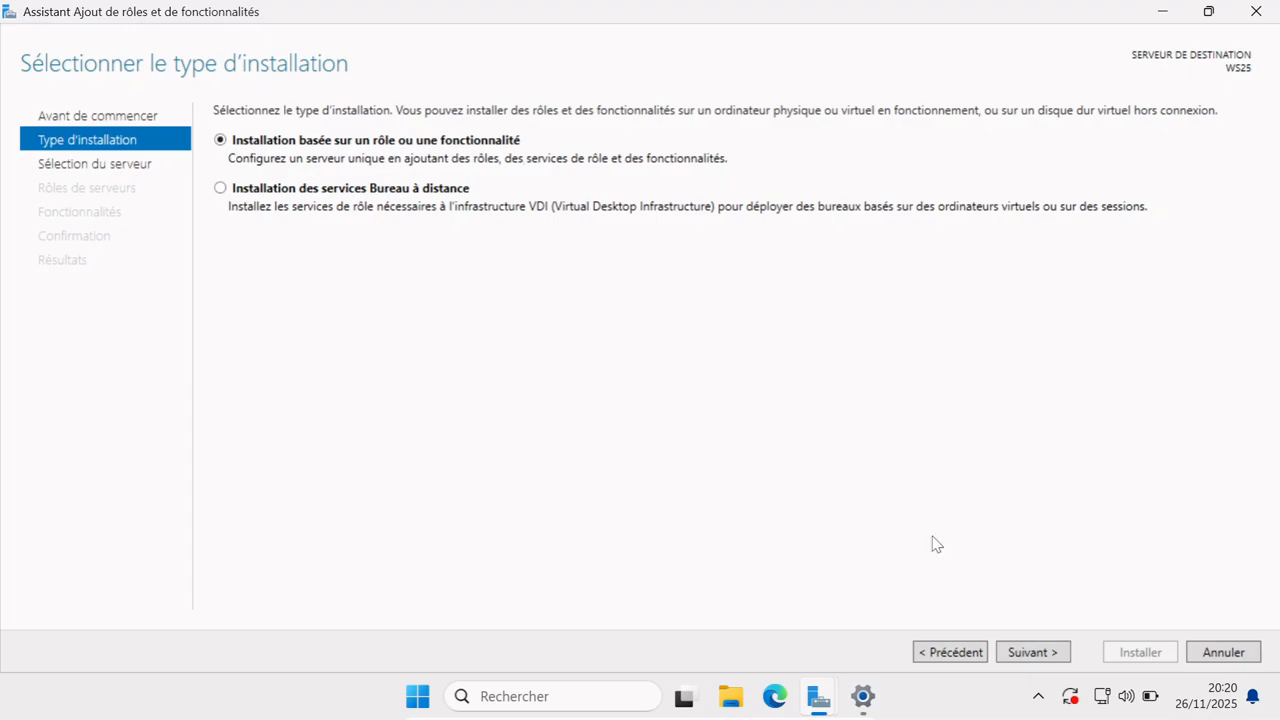
left_click(1034, 652)
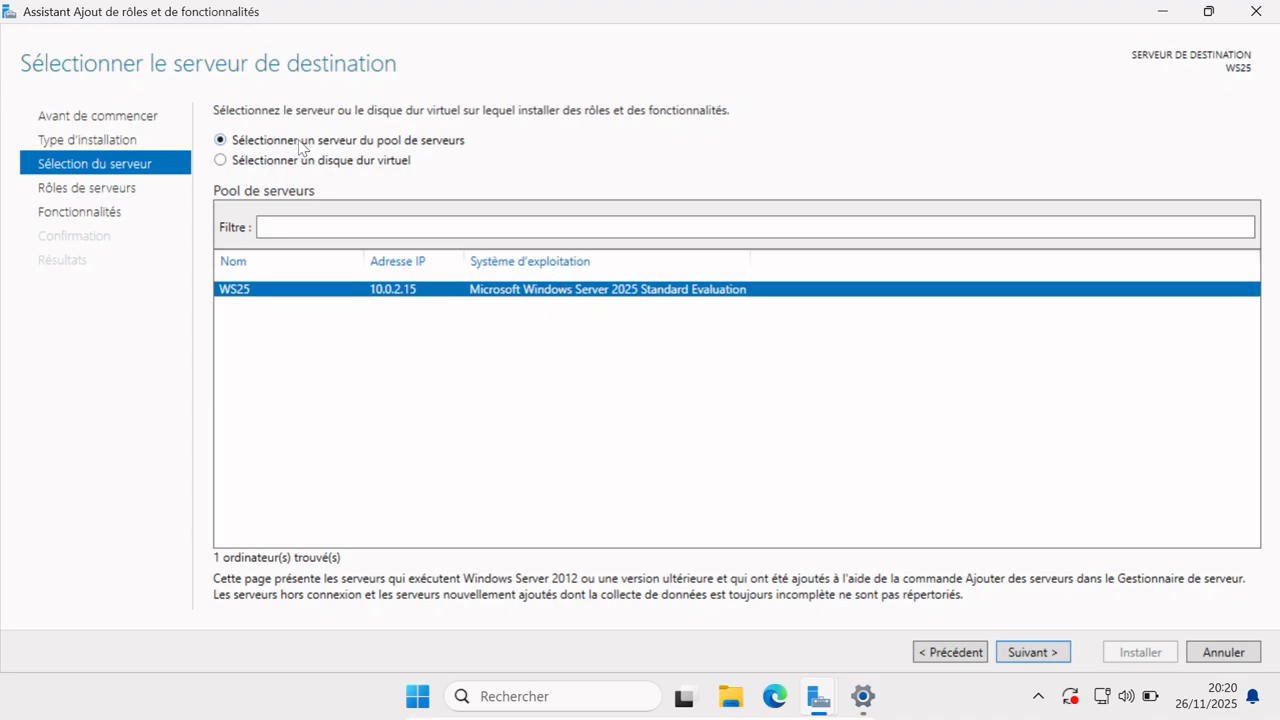
left_click(1043, 651)
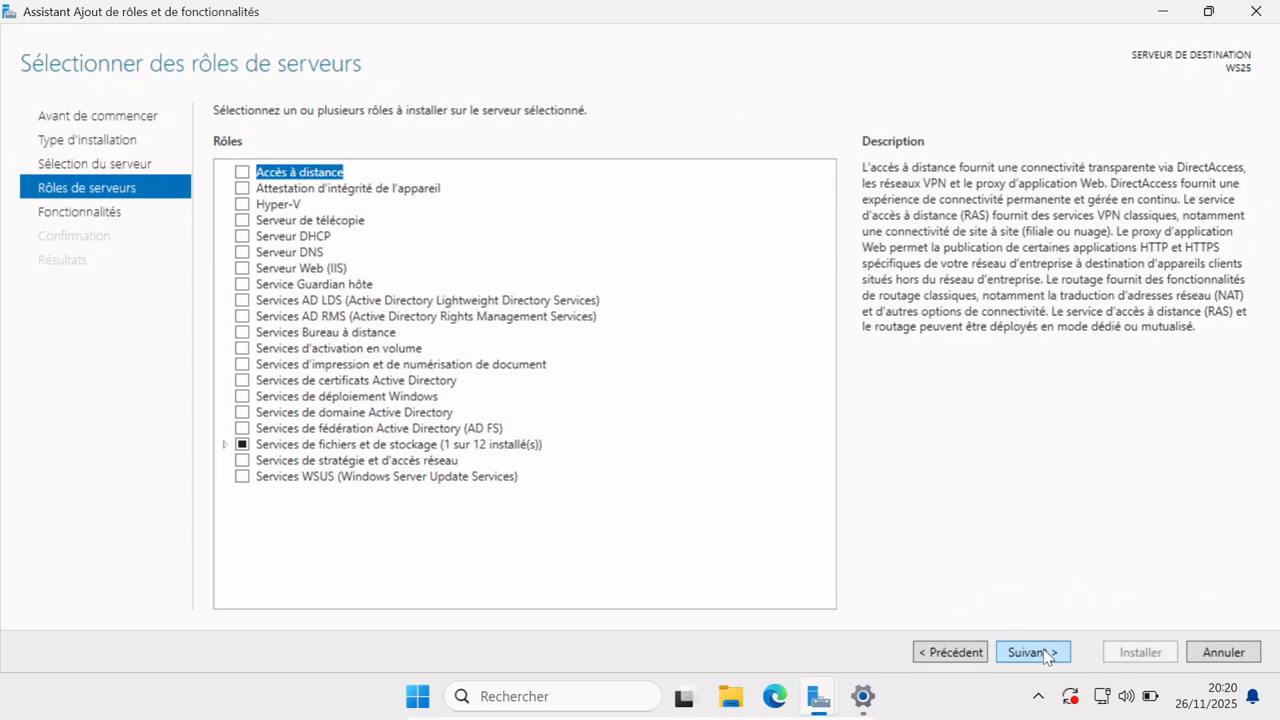
Select the Services de domaine Active Directory role with its required features and management tools, keeping the other feature selections at their defaults.
left_click(241, 412)
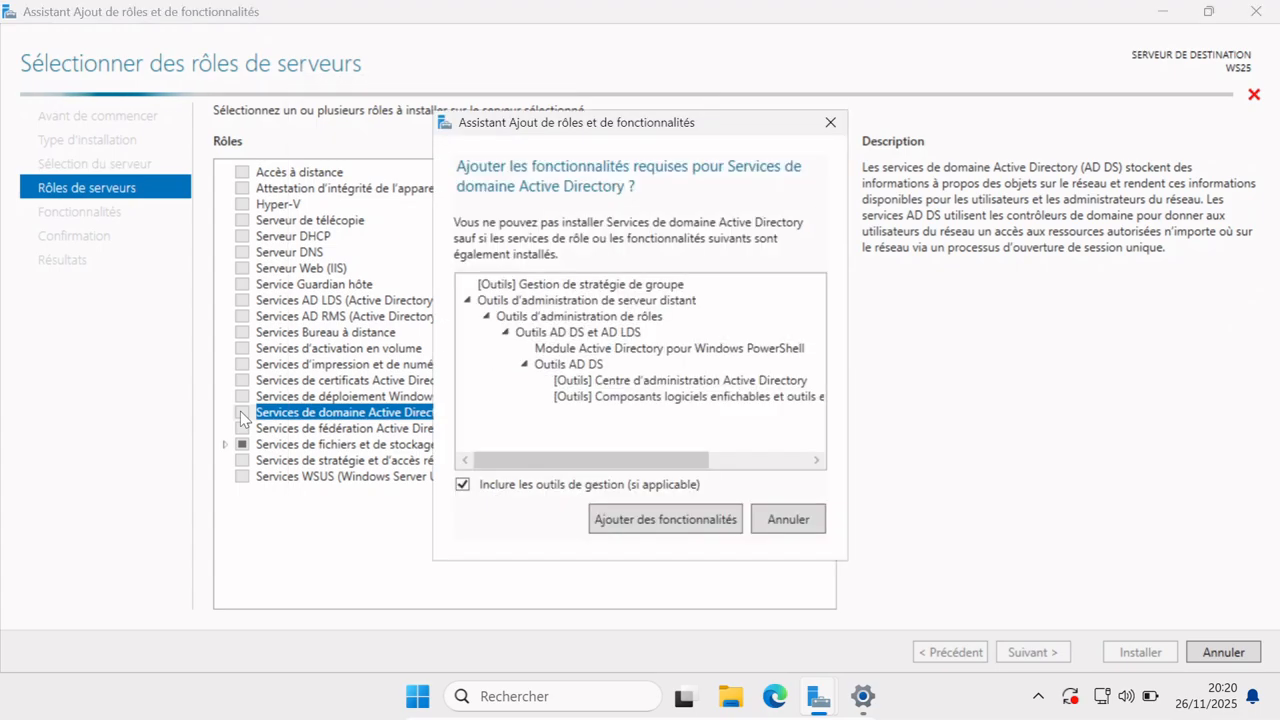
left_click(687, 520)
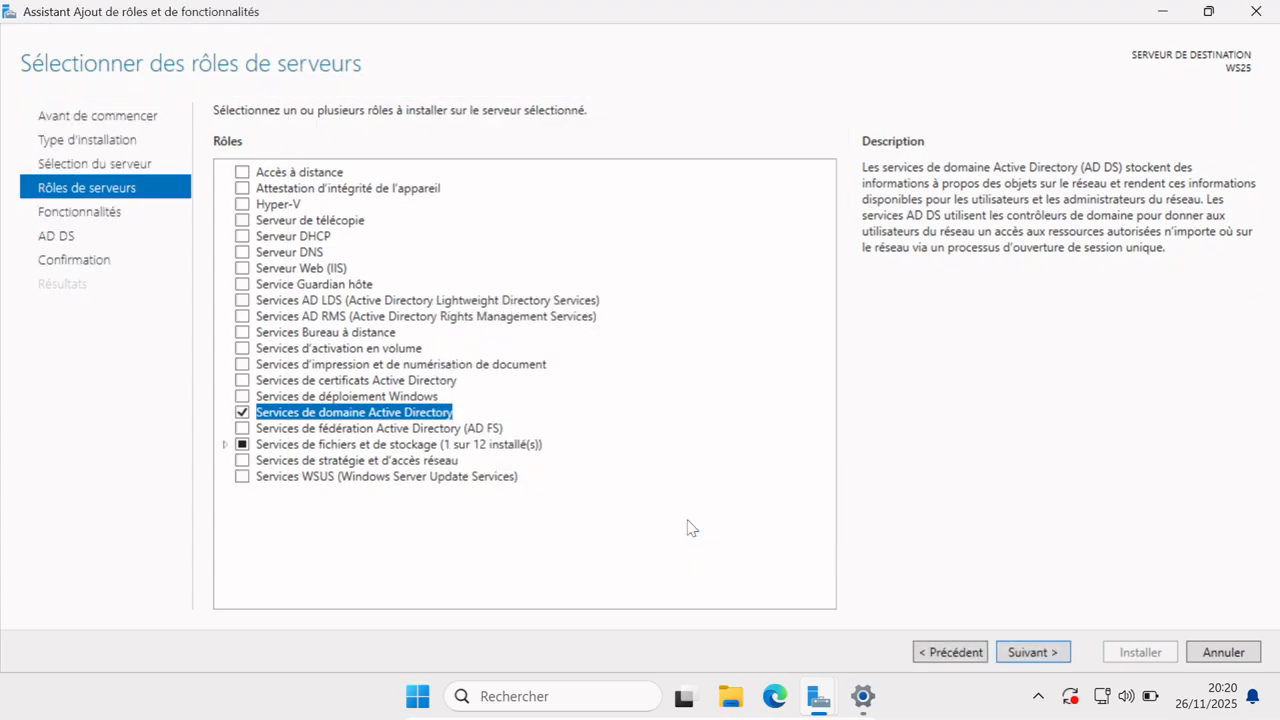
left_click(1045, 653)
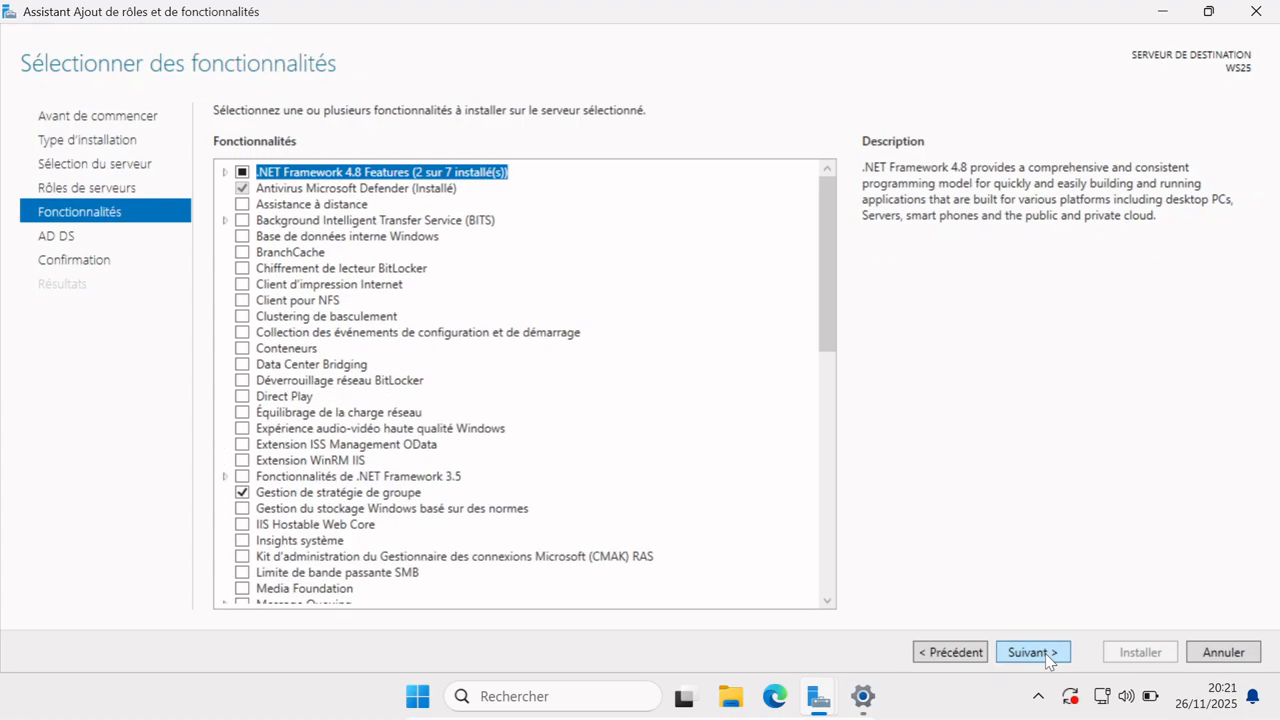
left_click(1045, 653)
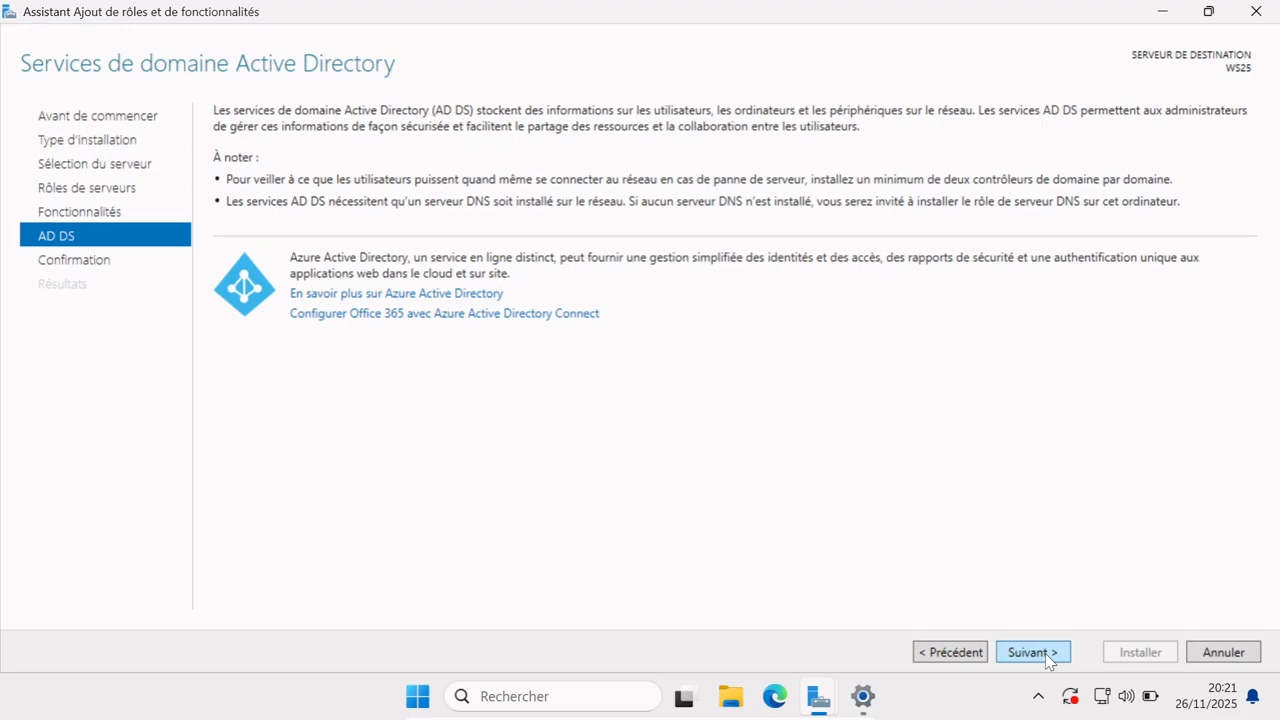
left_click(1045, 653)
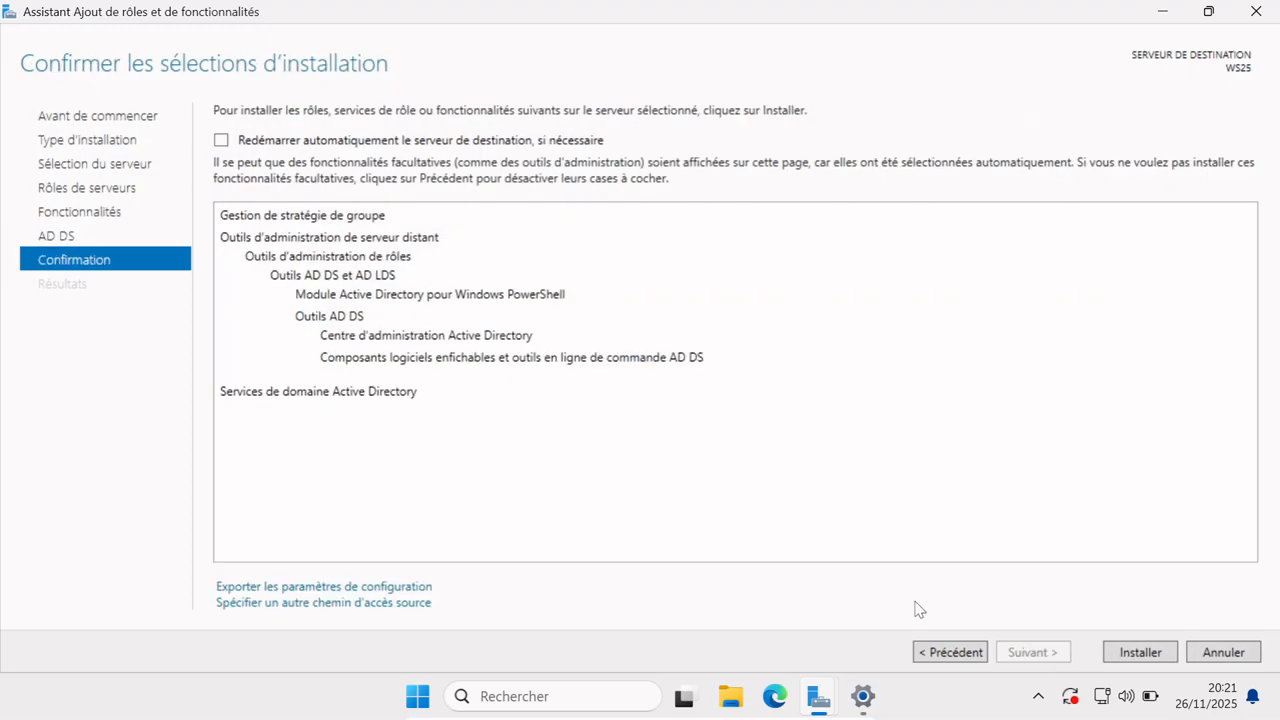
Allow the destination server to restart automatically if necessary and install the selected role.
left_click(221, 140)
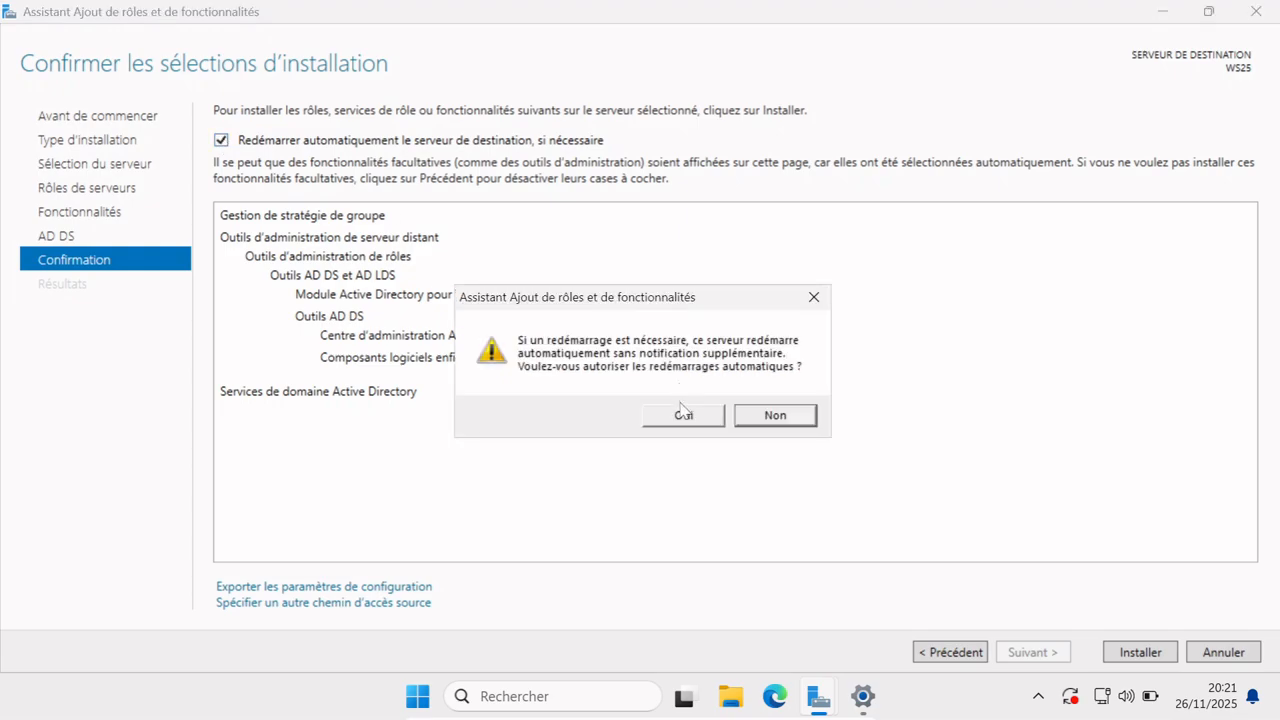
left_click(683, 415)
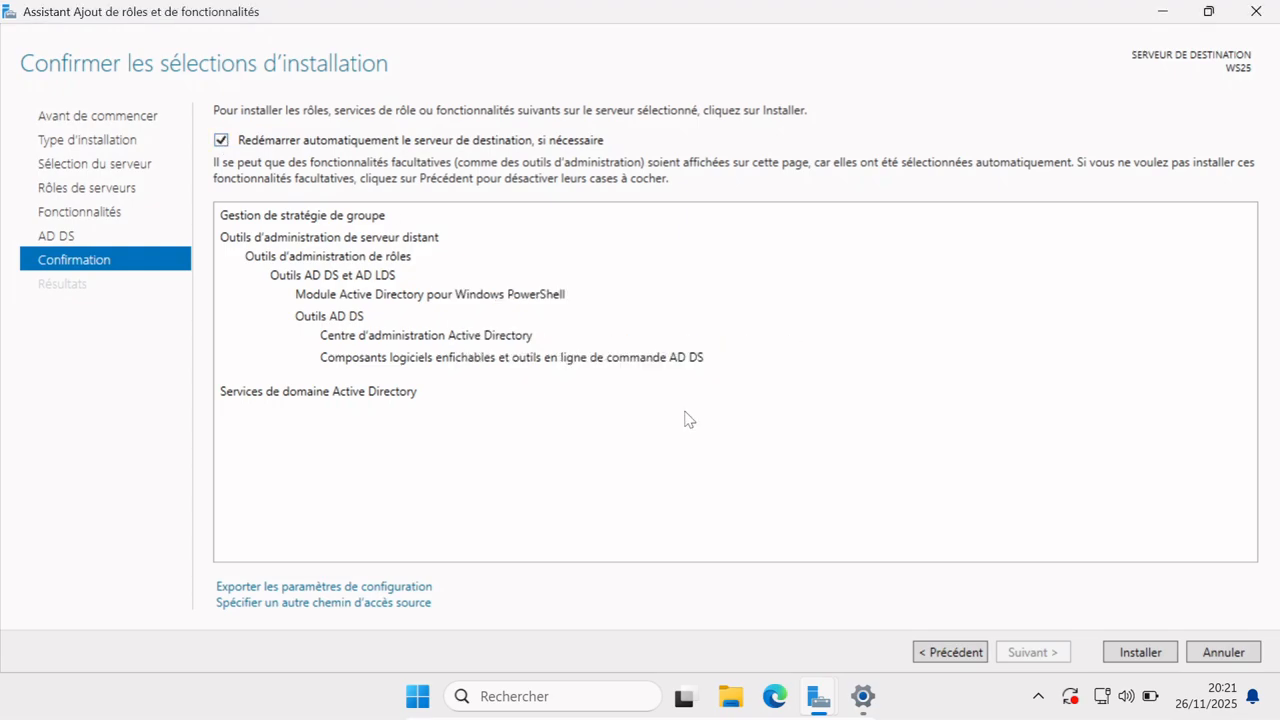
left_click(1130, 655)
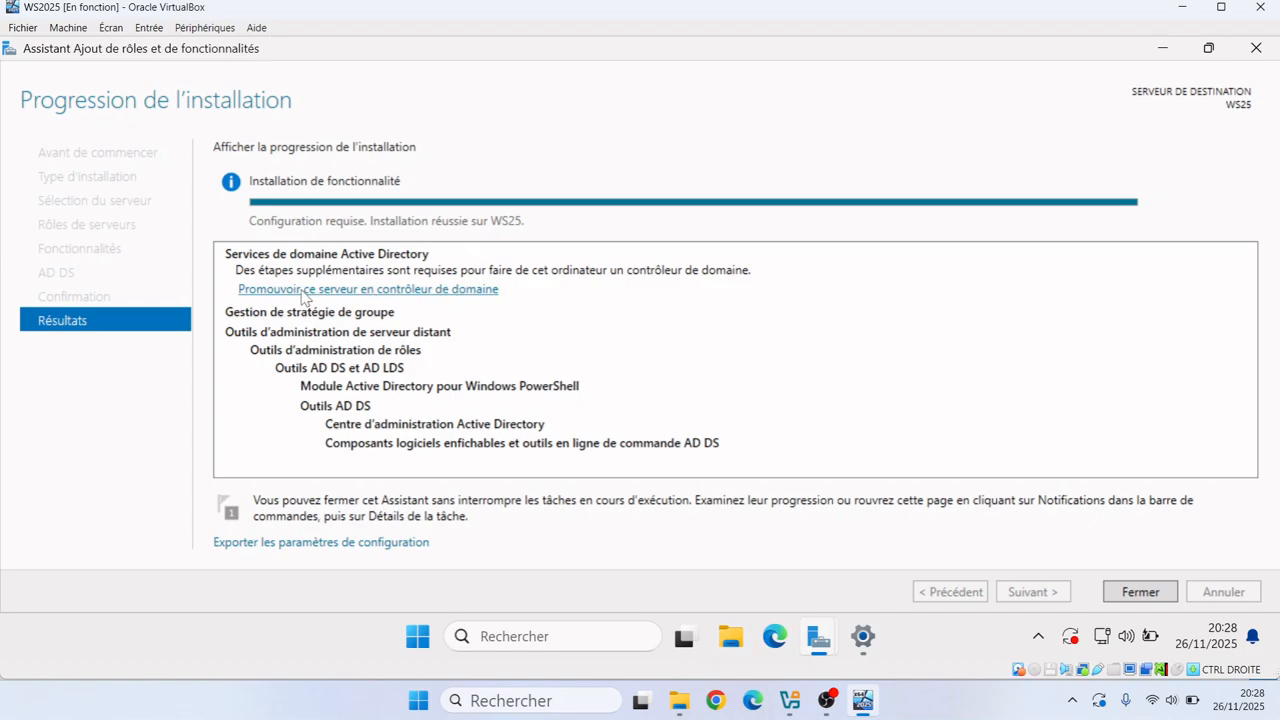
Promote the server to a domain controller in a new forest with the root domain name val.lan.
left_click(365, 290)
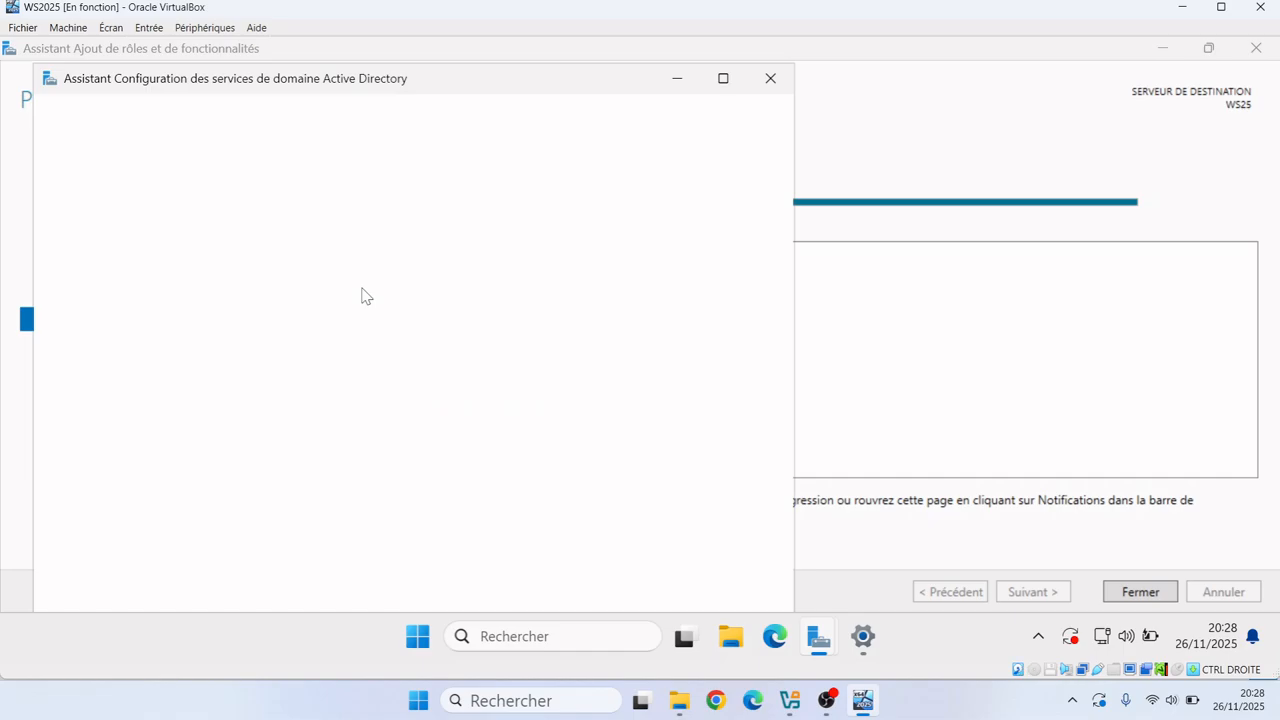
left_click(723, 78)
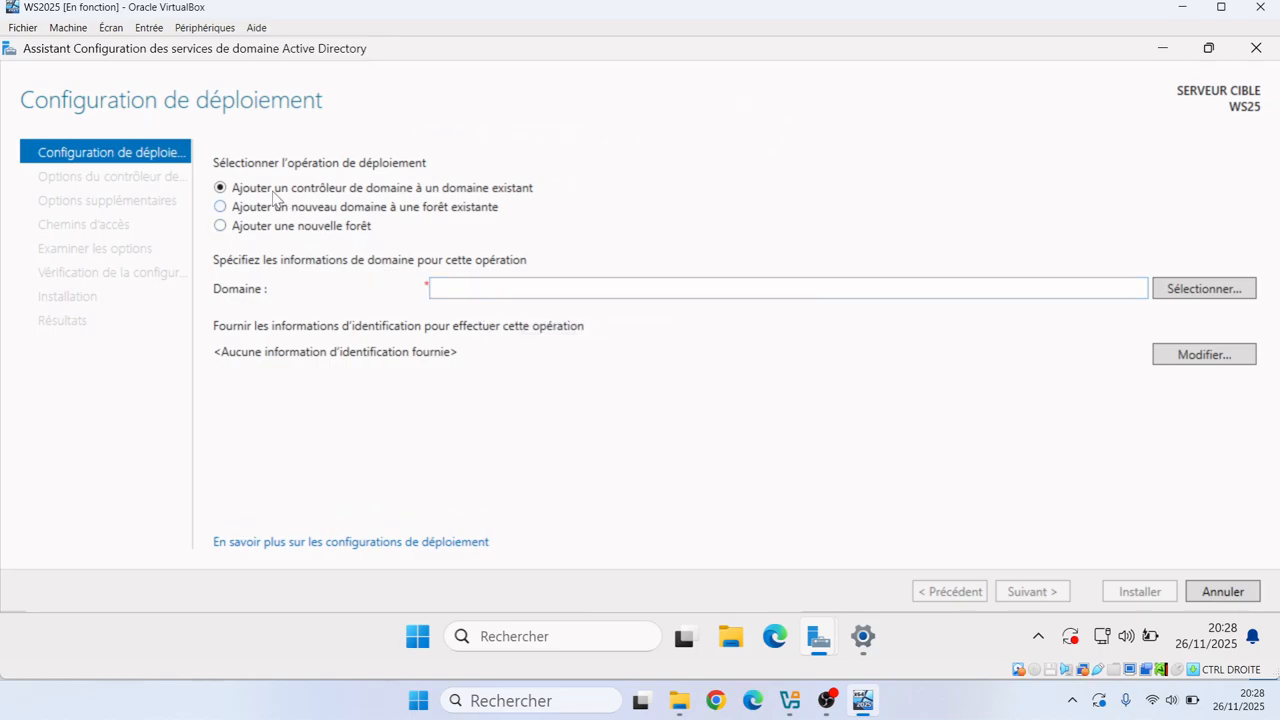
left_click(236, 233)
left_click(455, 294)
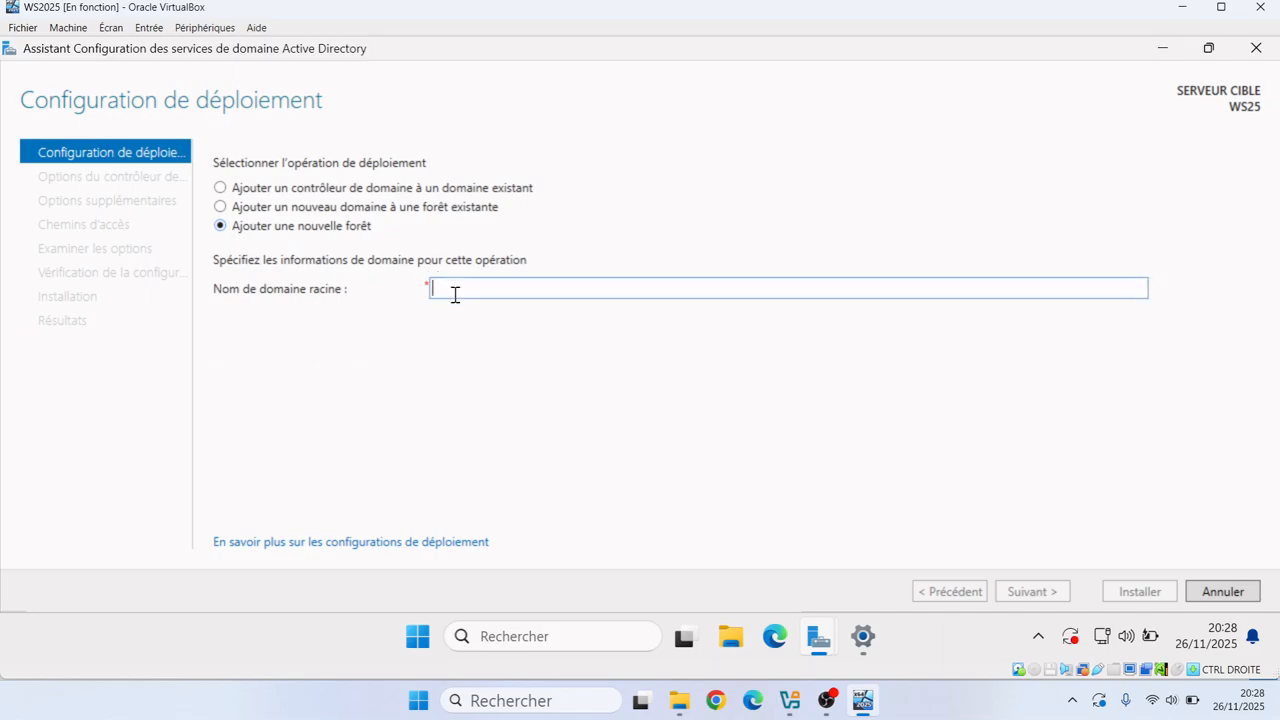
type("val")
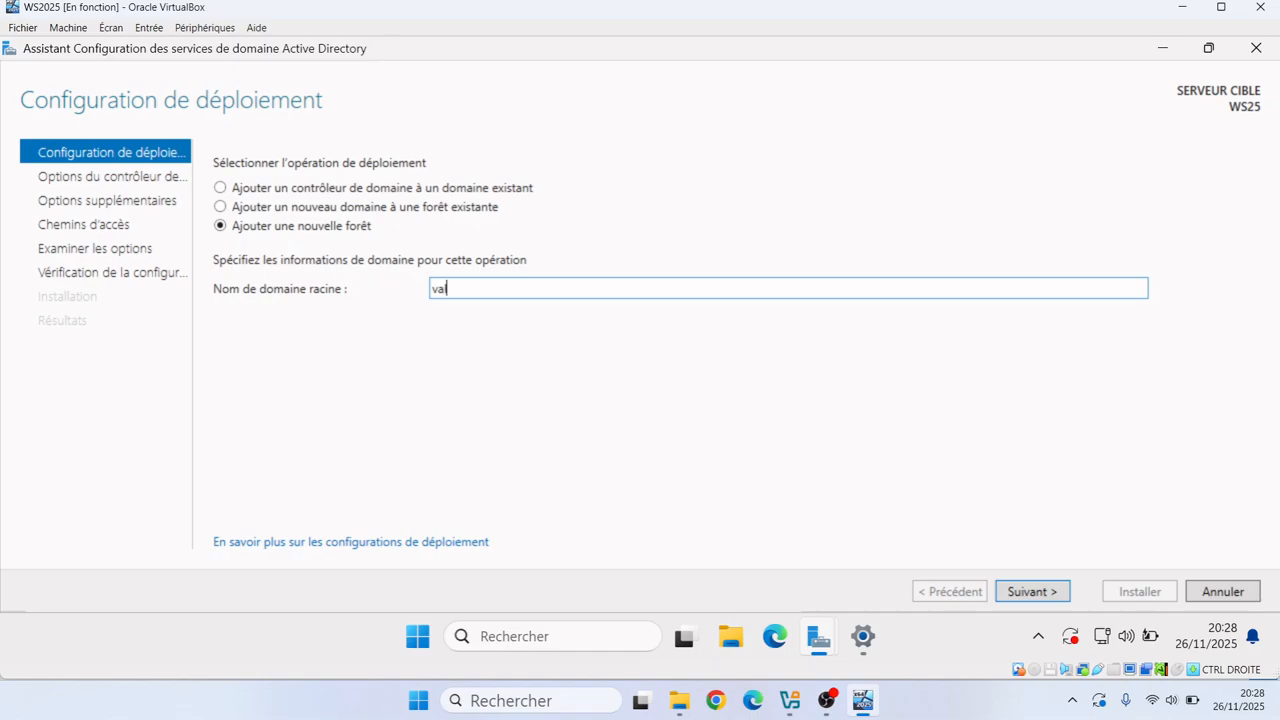
type(".lan")
left_click(1031, 592)
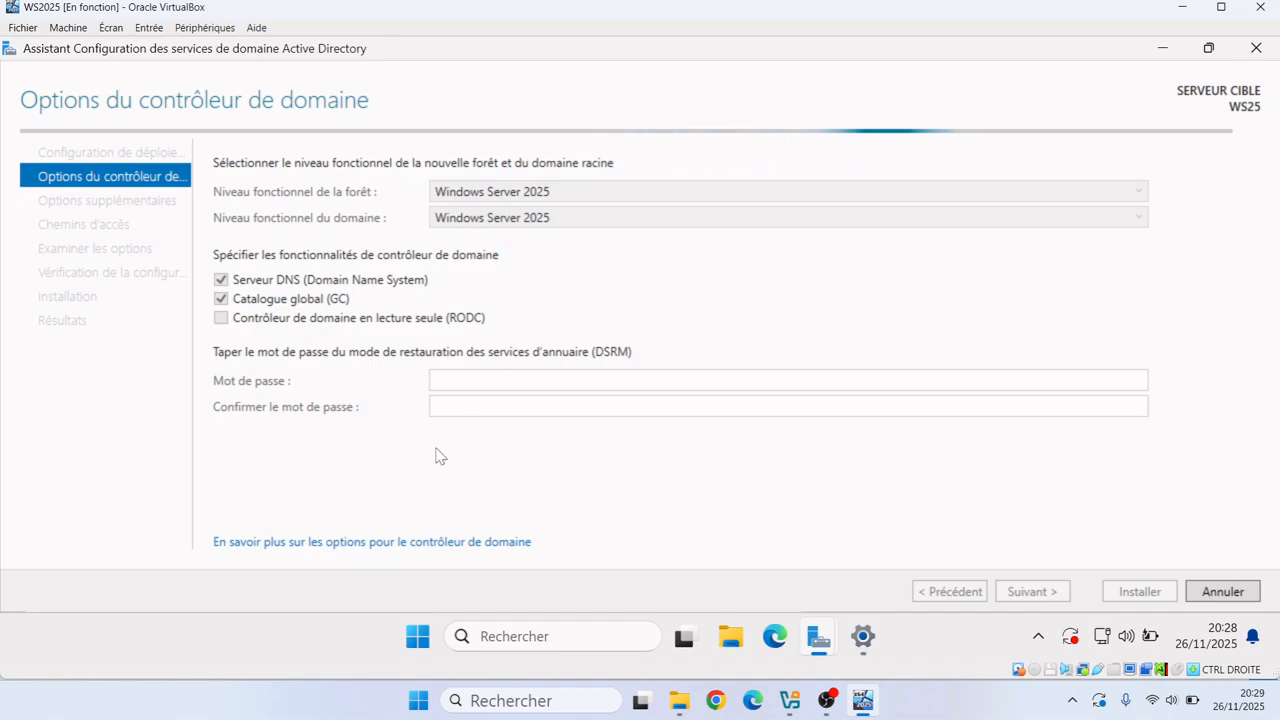
Enter and confirm the DSRM password, keeping the Windows Server 2025 functional levels and the DNS server option.
left_click(460, 381)
type("*****")
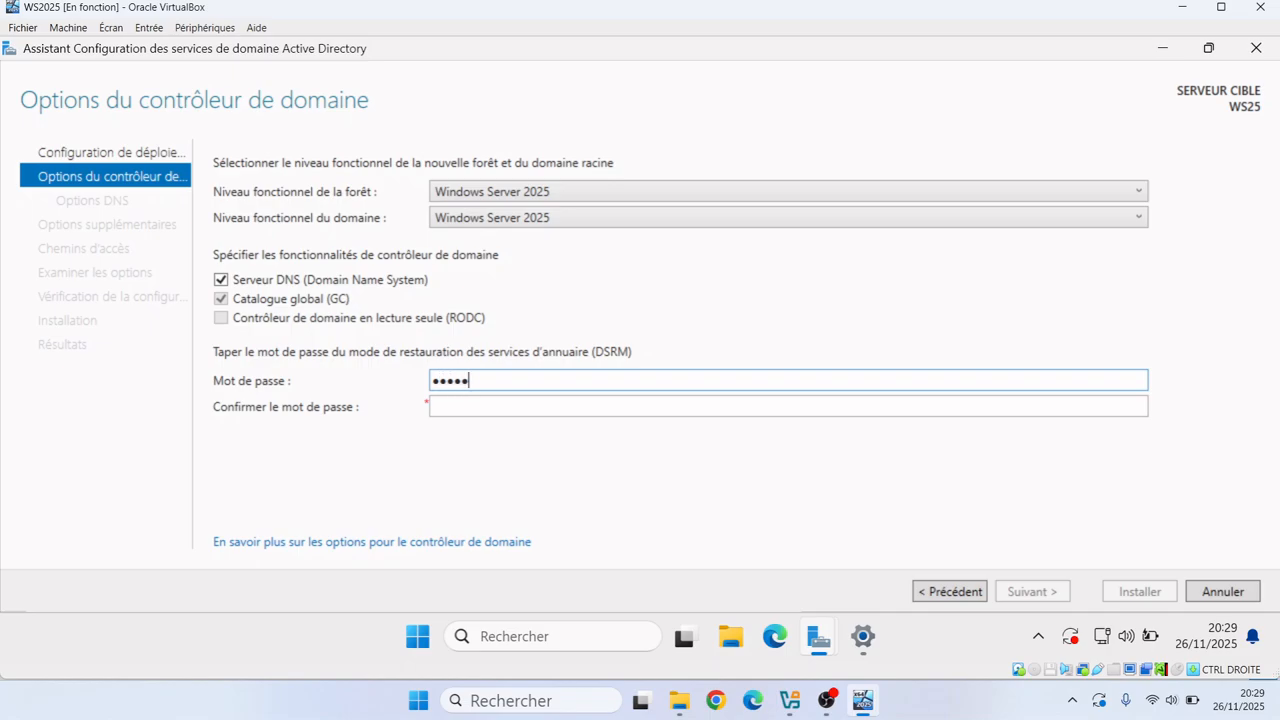
type("****")
key("Tab")
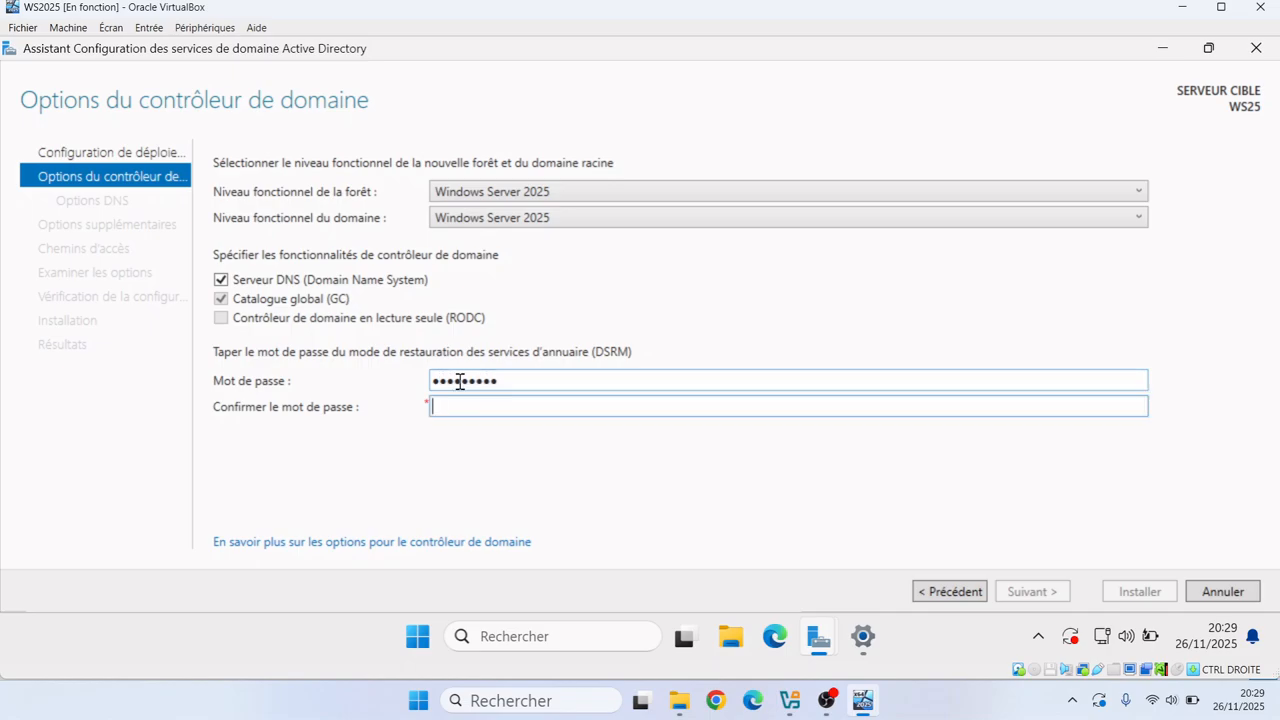
type("*********")
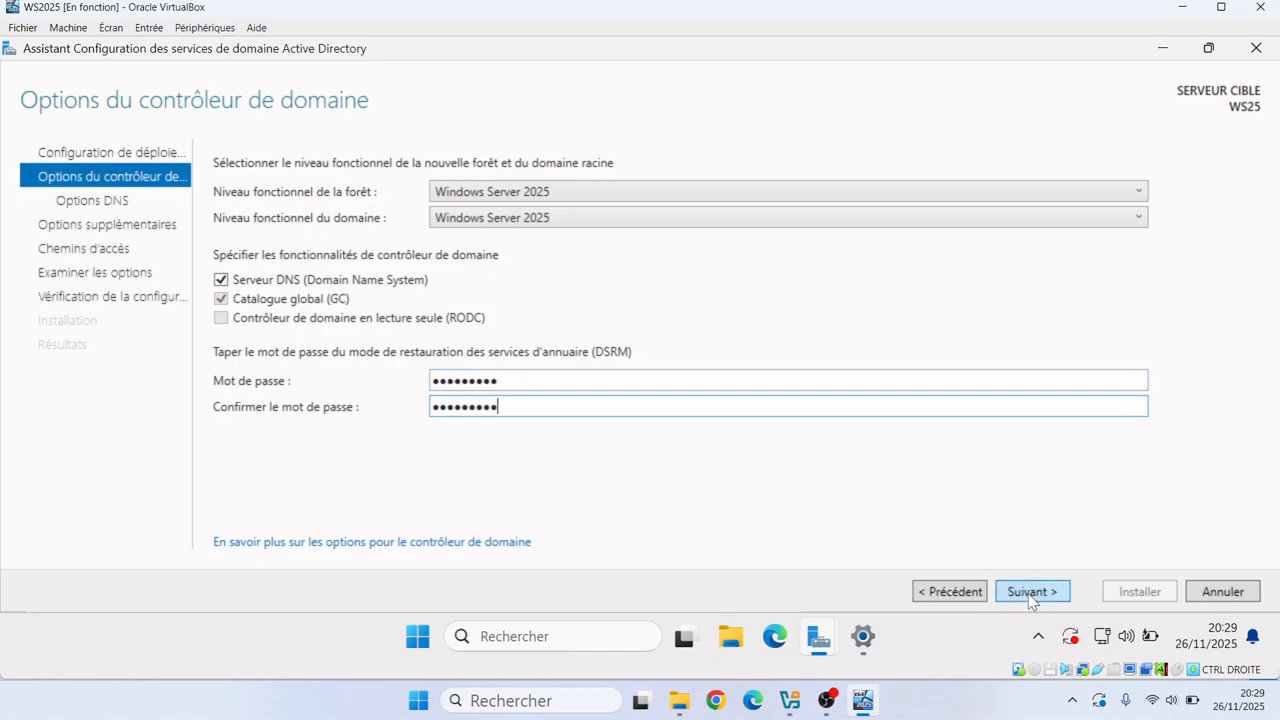
left_click(1030, 592)
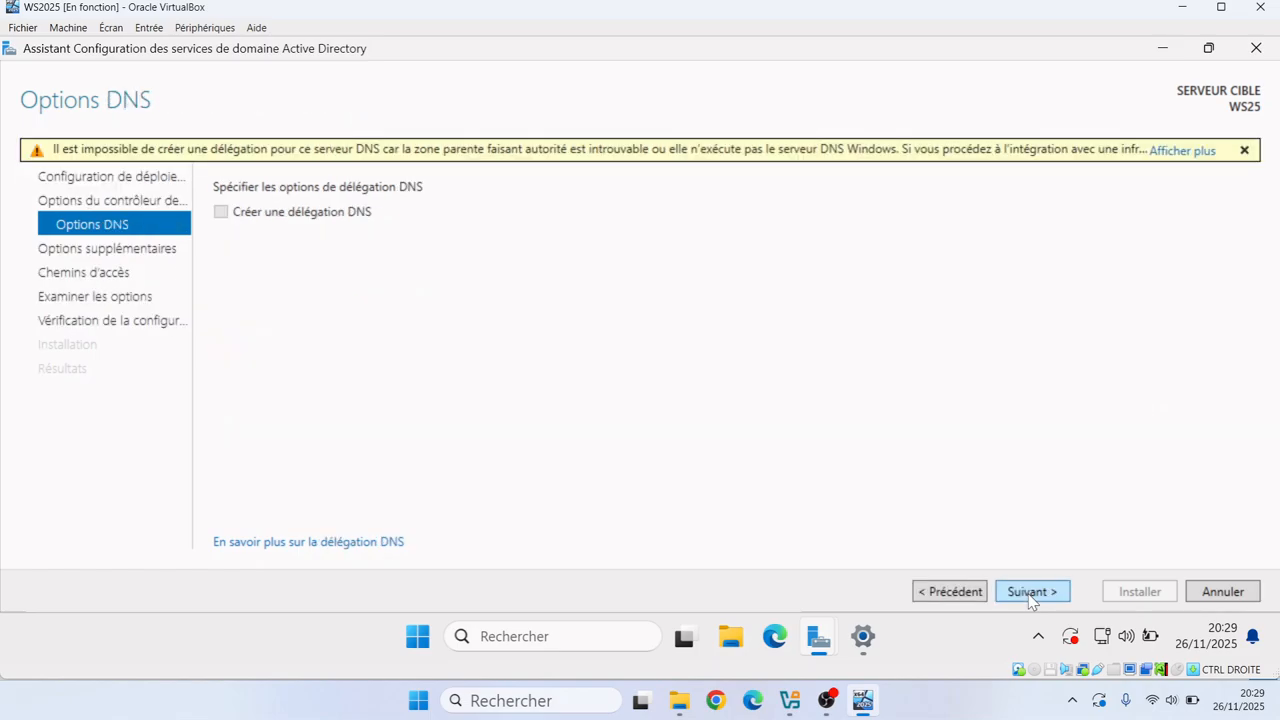
Accept the default DNS options, NetBIOS name VAL and NTDS and SYSVOL folders, and install the domain controller configuration.
left_click(1030, 594)
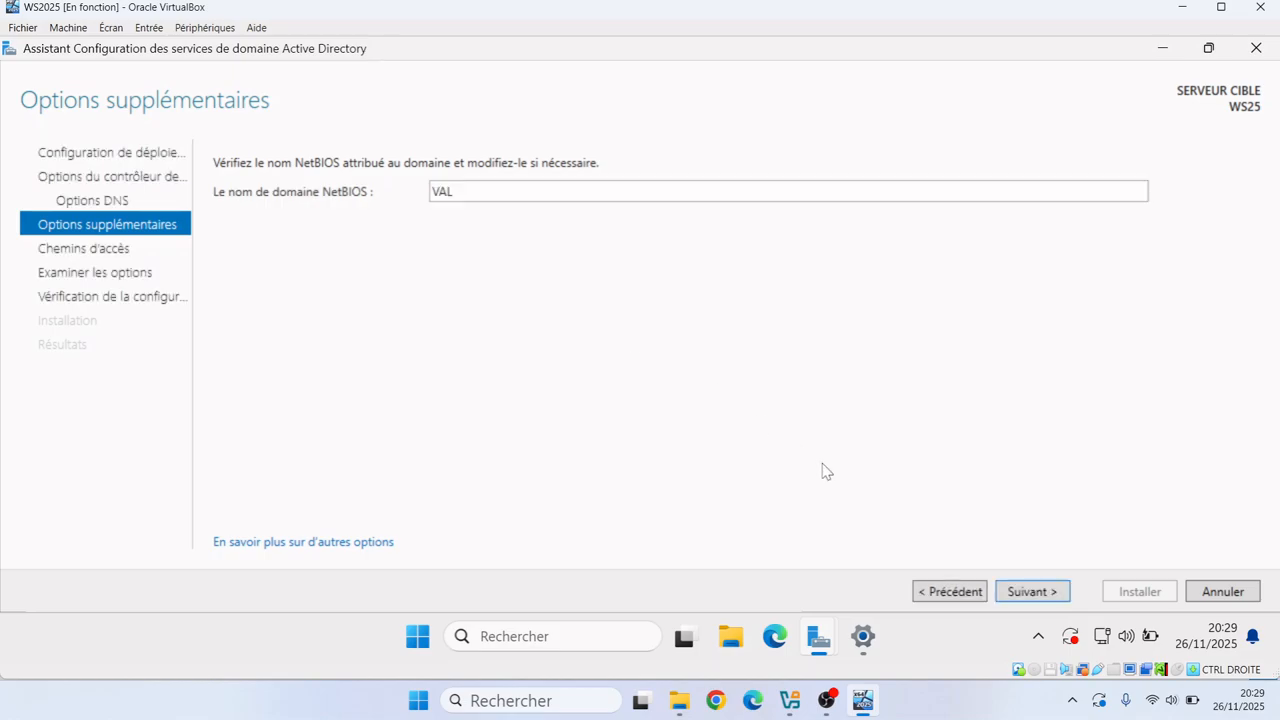
left_click(1035, 594)
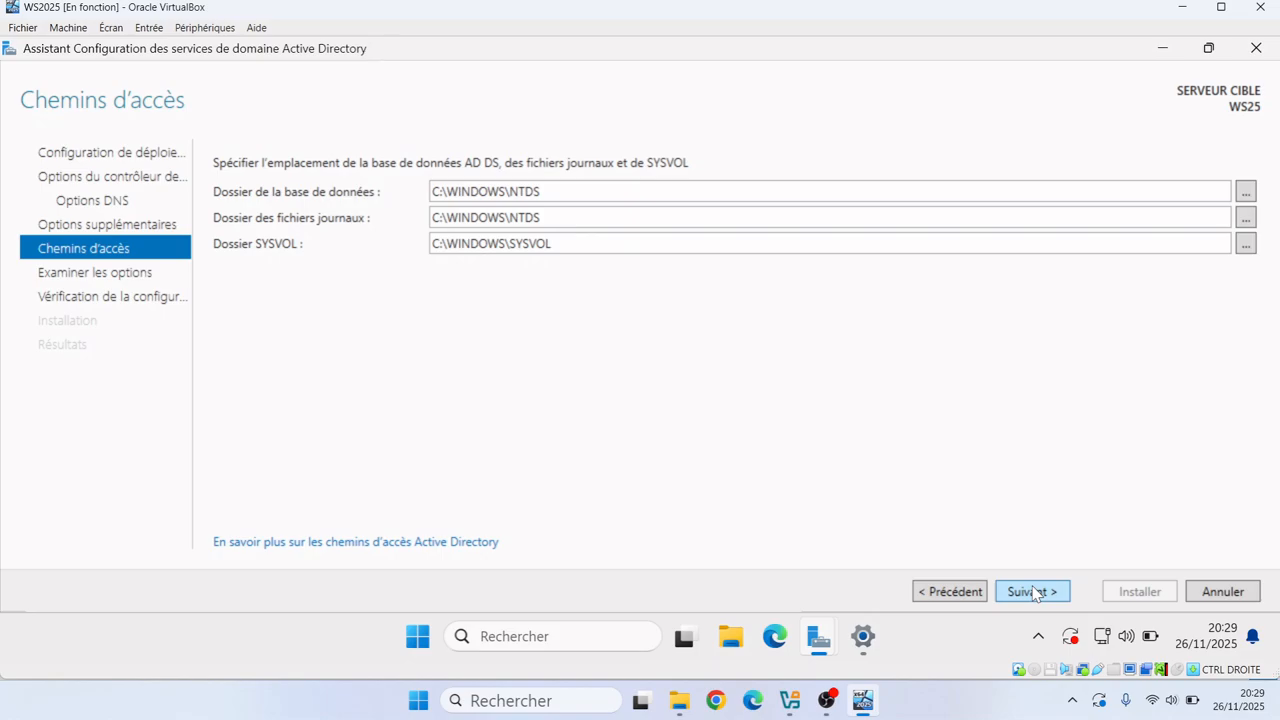
left_click(1035, 594)
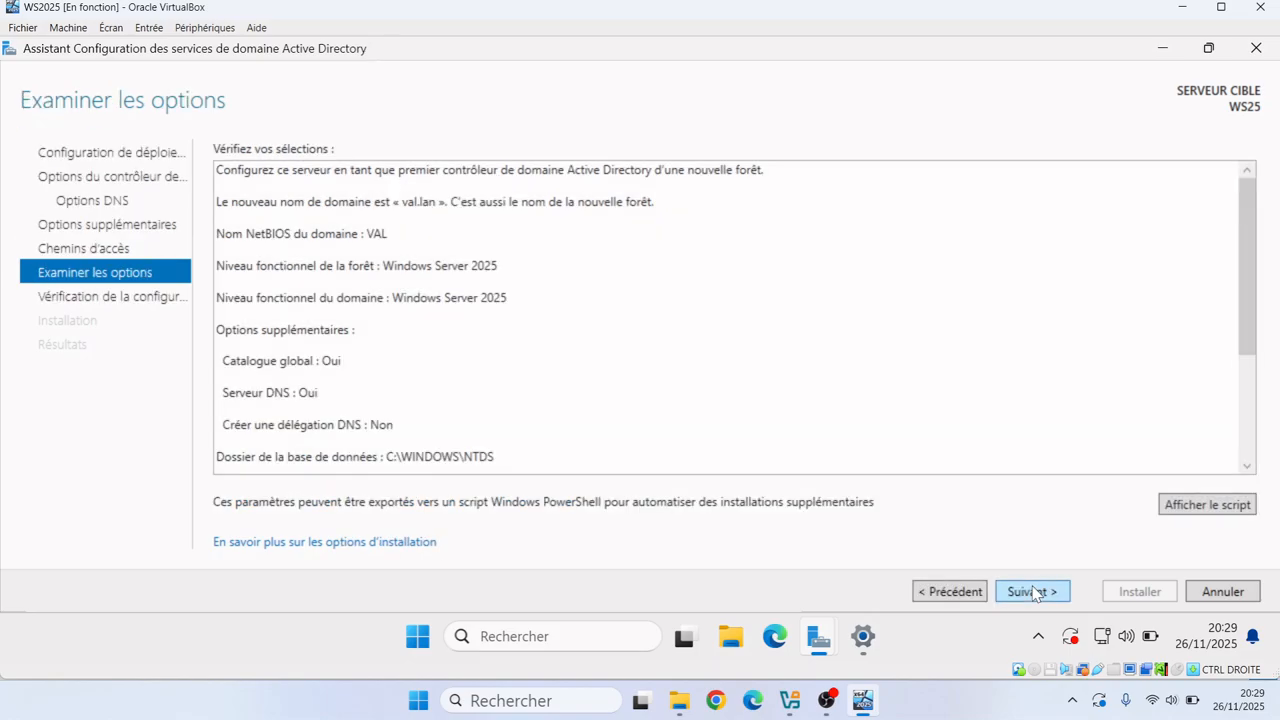
left_click(1035, 592)
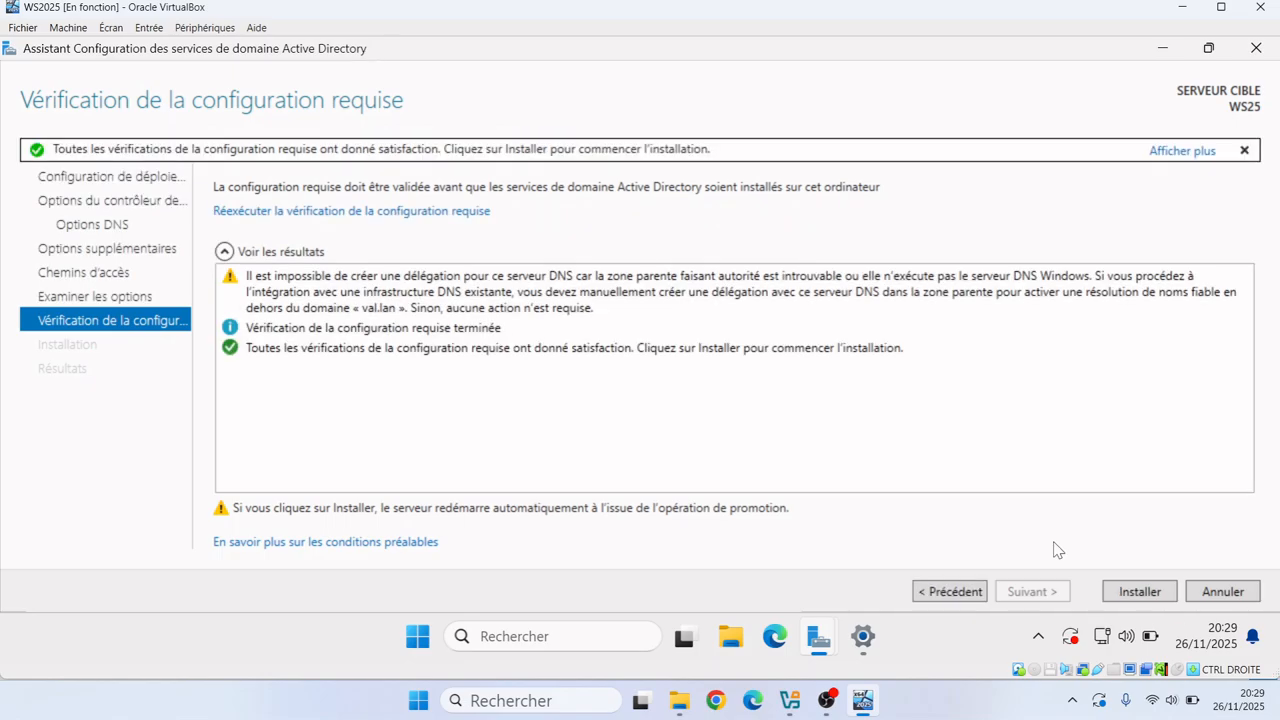
left_click(1151, 597)
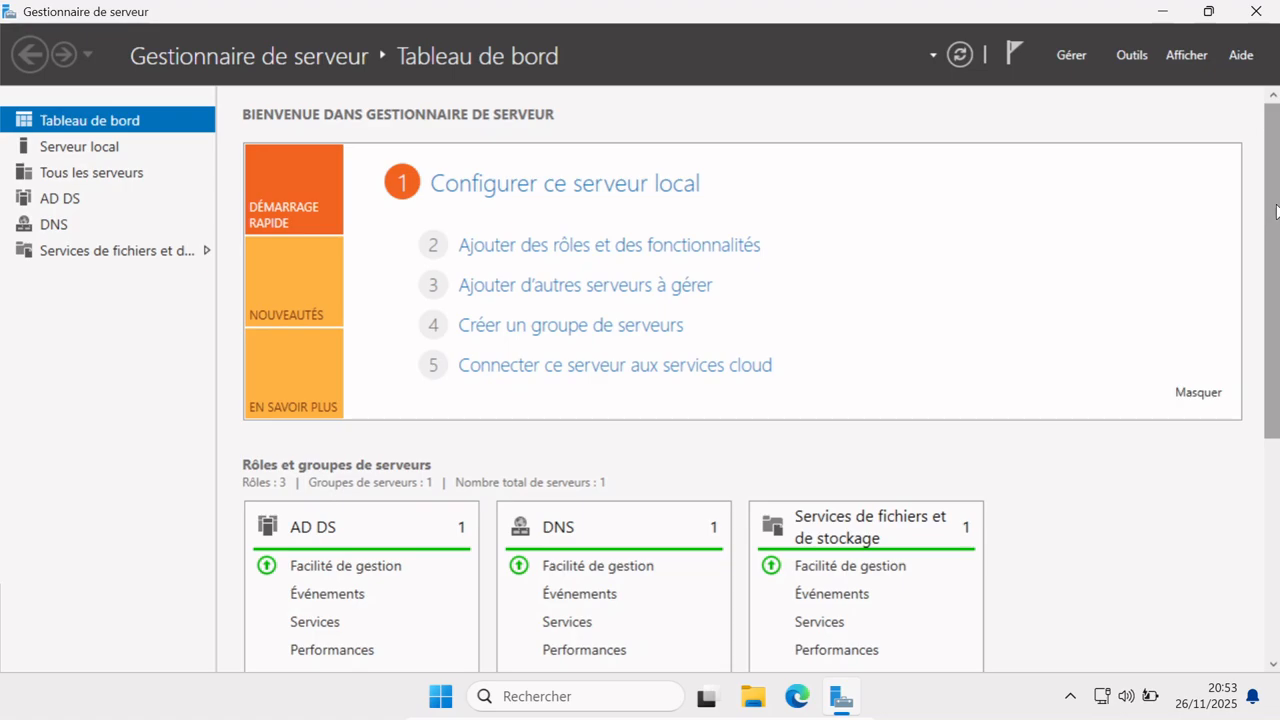
Start the two stopped services listed under Tous les serveurs on the dashboard and check the task's progress in the notifications.
scroll(1277, 210, "down", 5)
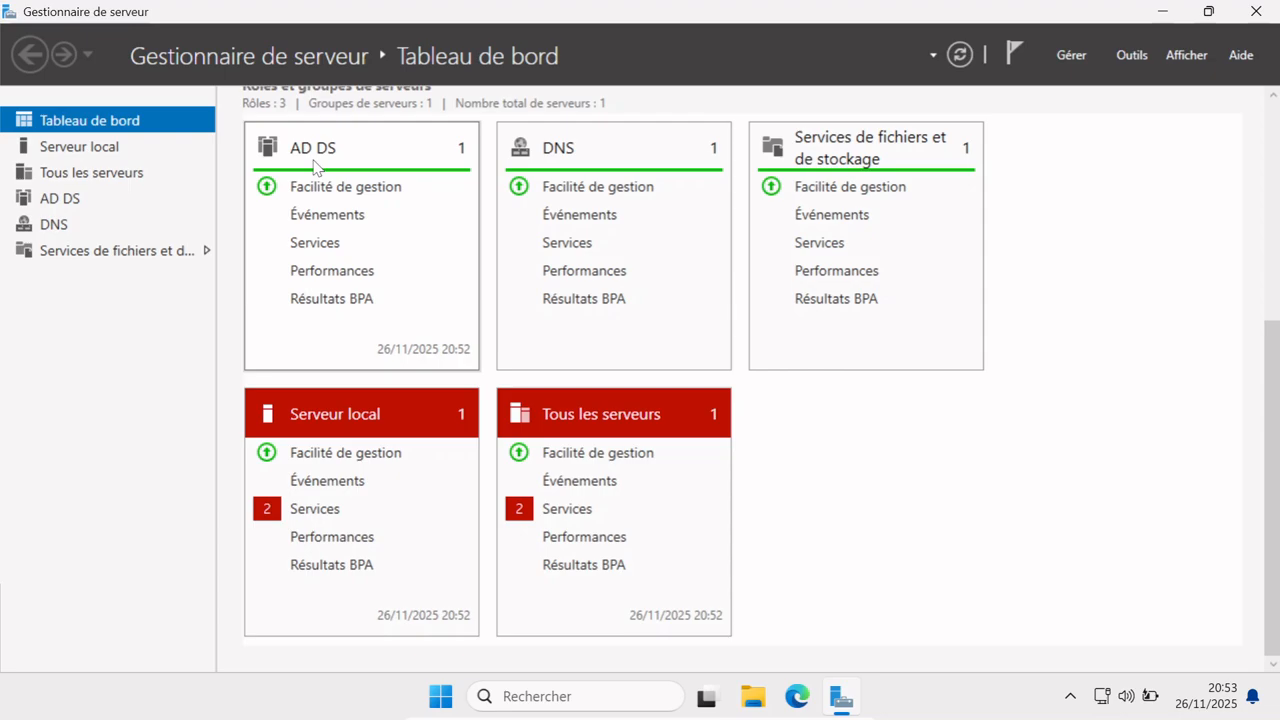
left_click(567, 510)
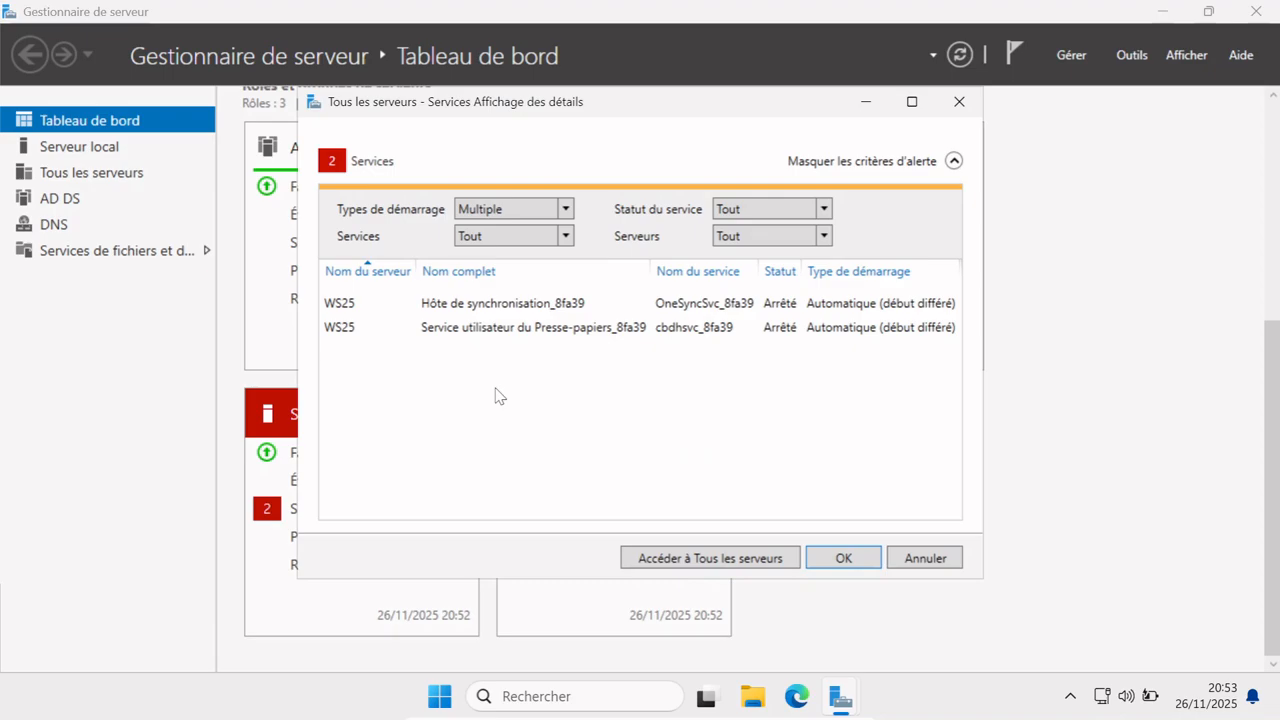
left_click(490, 333)
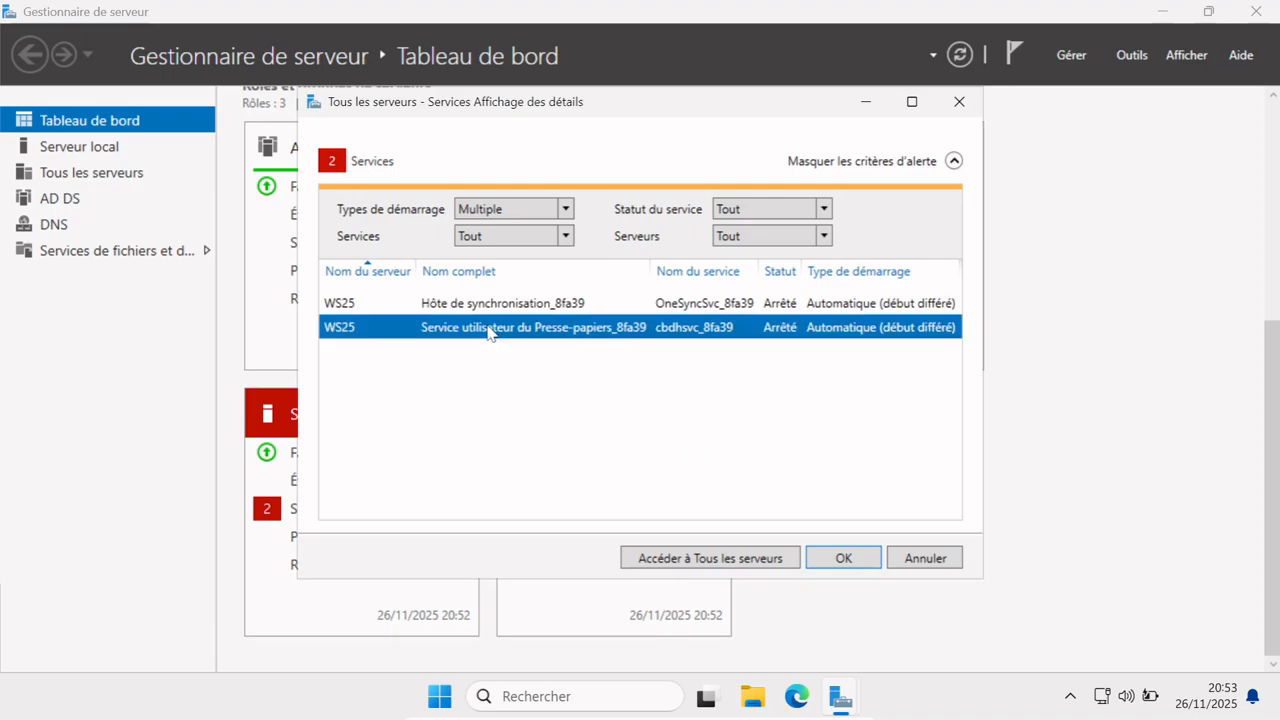
key("ctrl+a")
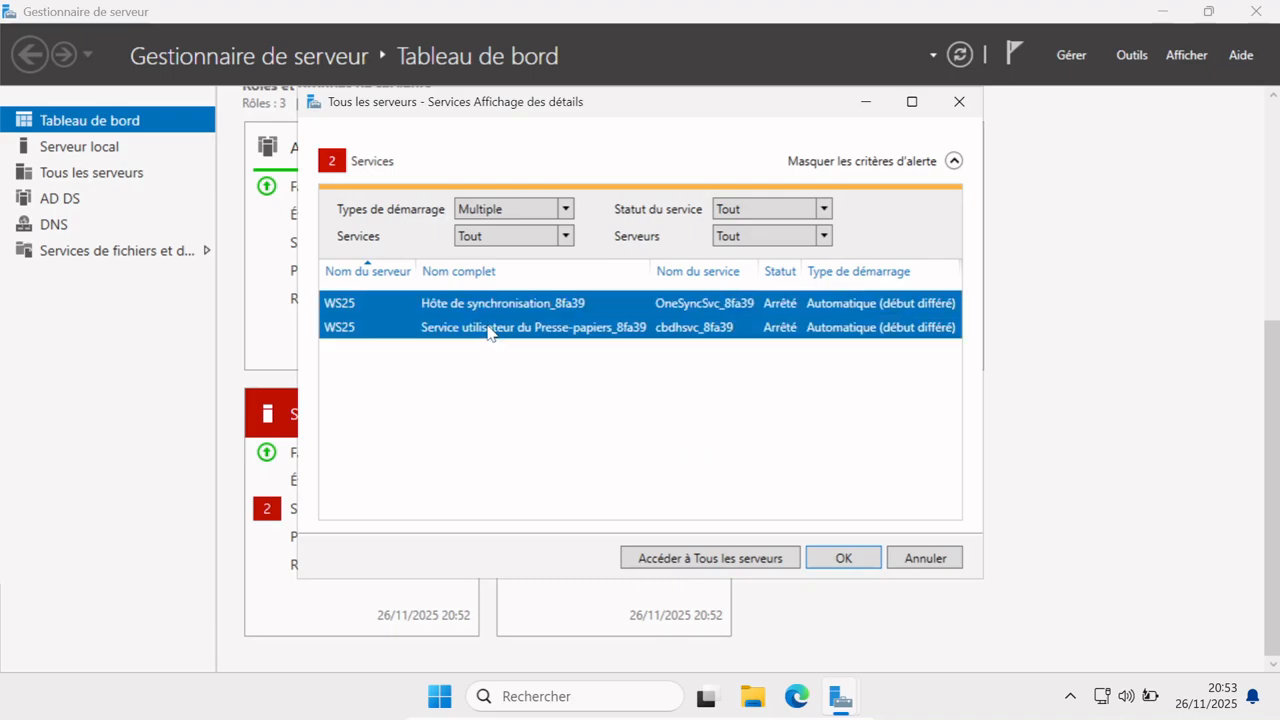
right_click(490, 333)
left_click(530, 345)
left_click(854, 563)
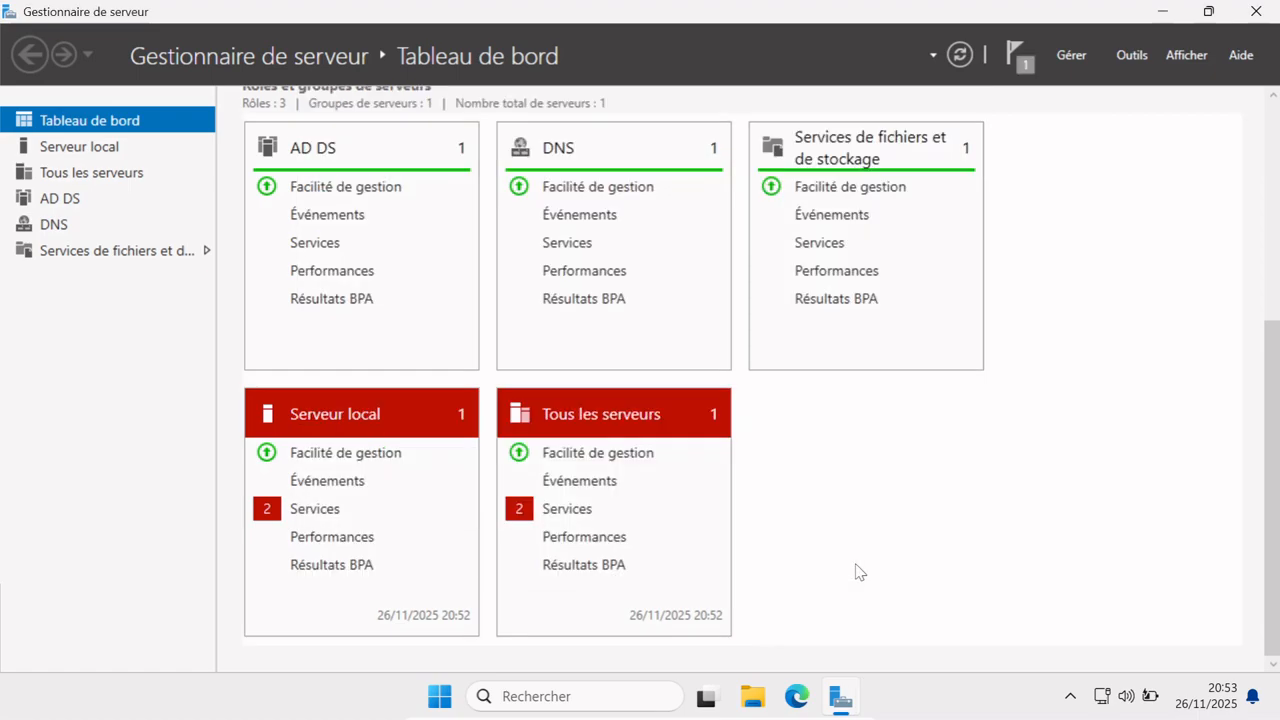
left_click(1013, 62)
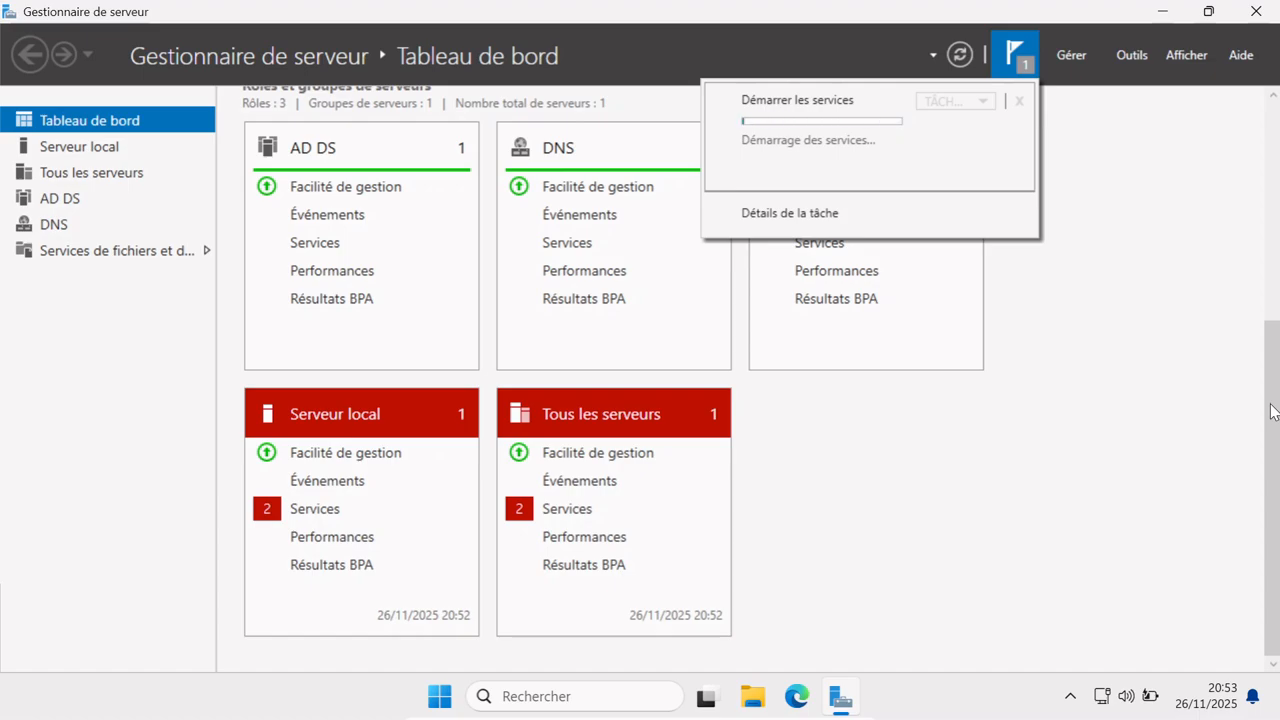
Open the Centre d'administration Active Directory in a maximized window and display the containers of the val (local) domain.
left_click(1137, 457)
left_click_drag(1270, 430, 1266, 249)
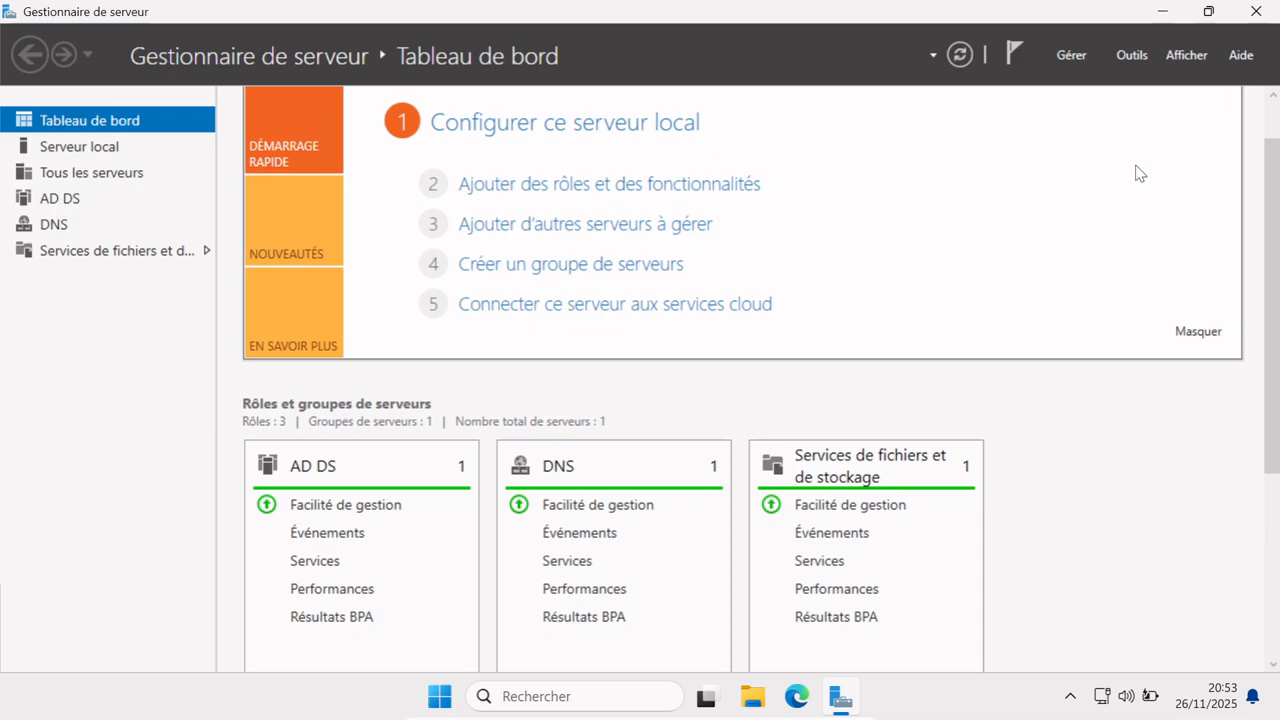
left_click(1132, 56)
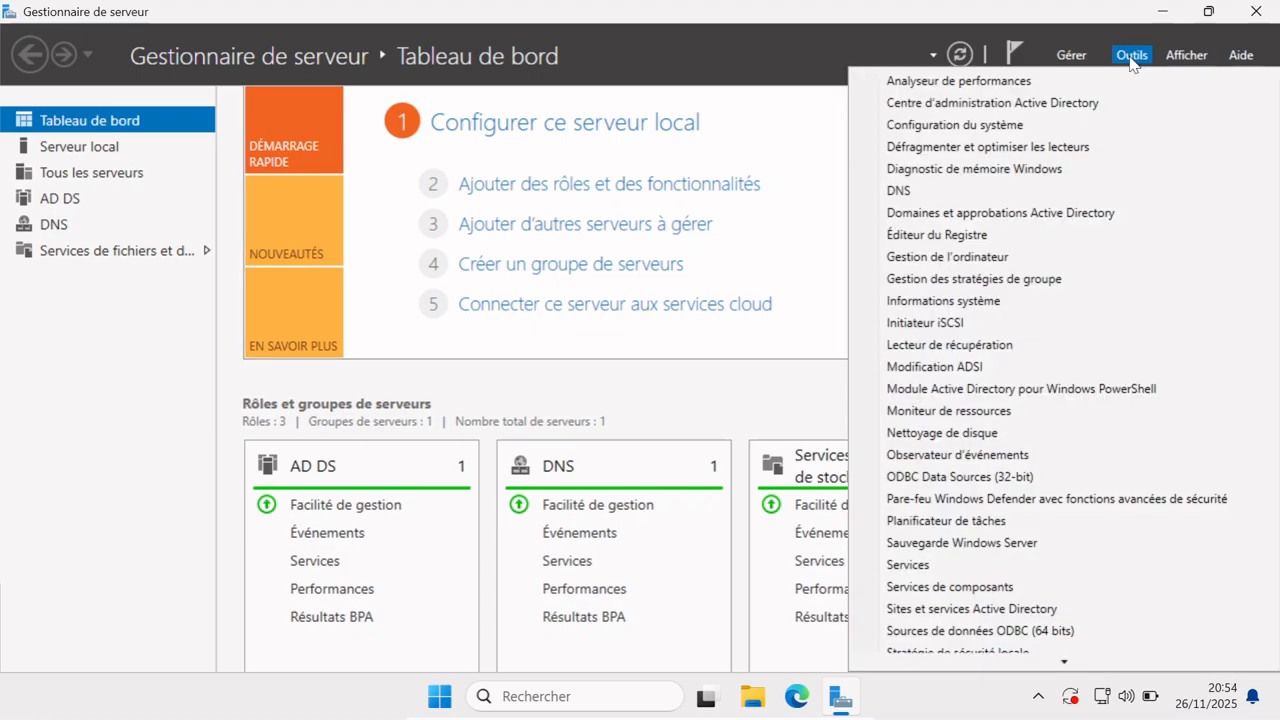
left_click(991, 104)
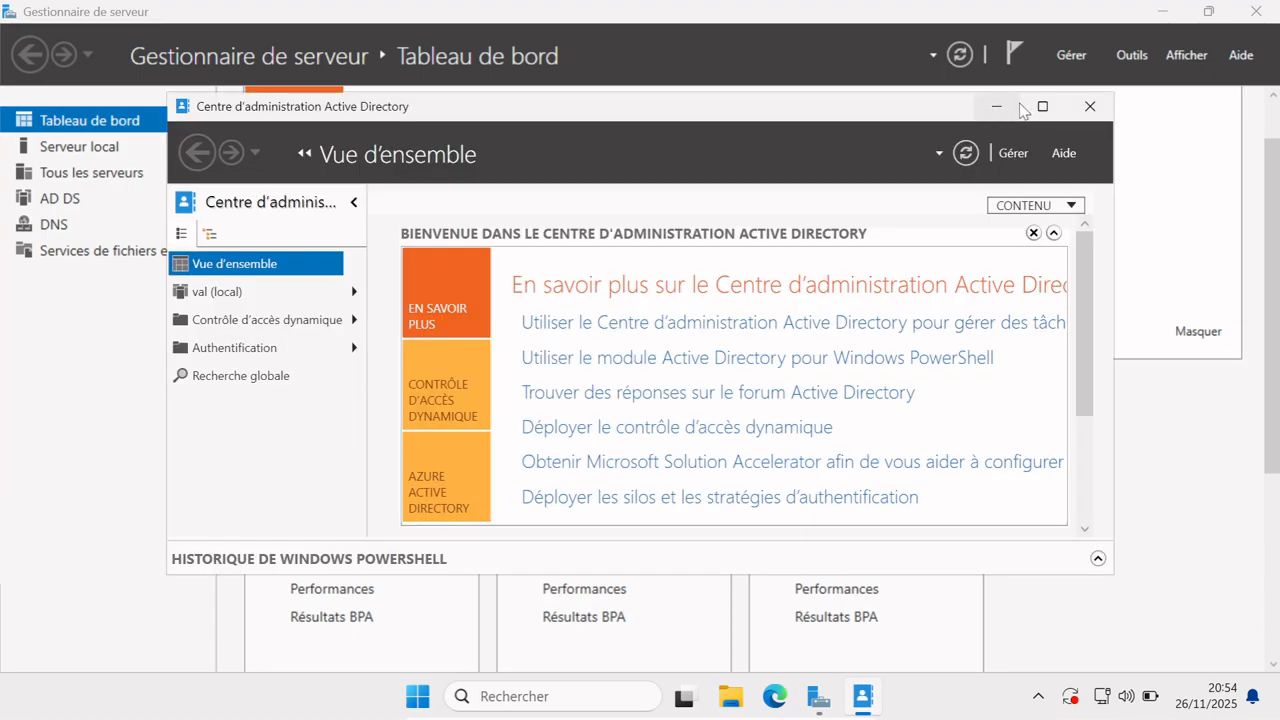
left_click(1043, 107)
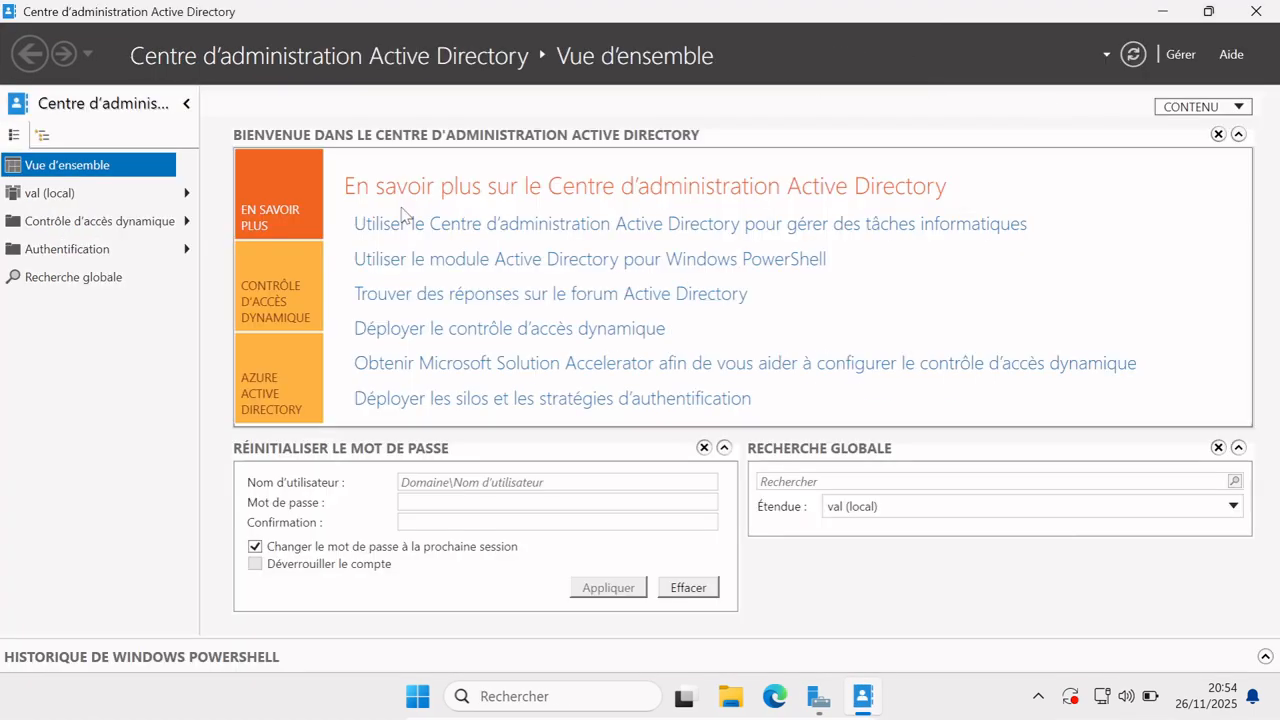
left_click(185, 204)
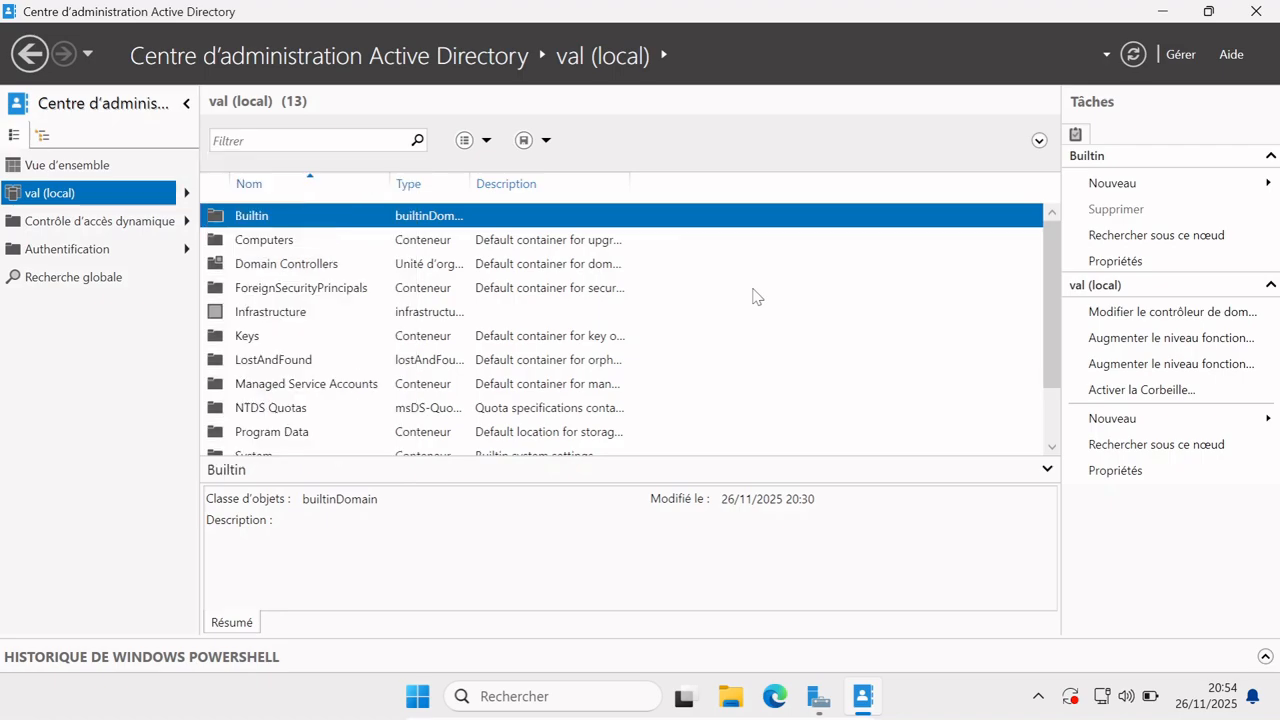
Look through the accounts and groups in the domain's Users container, widening the Nom column, and close the administration center.
mouse_move(1058, 283)
left_mouse_down()
mouse_move(1058, 350)
mouse_move(1055, 270)
left_mouse_up()
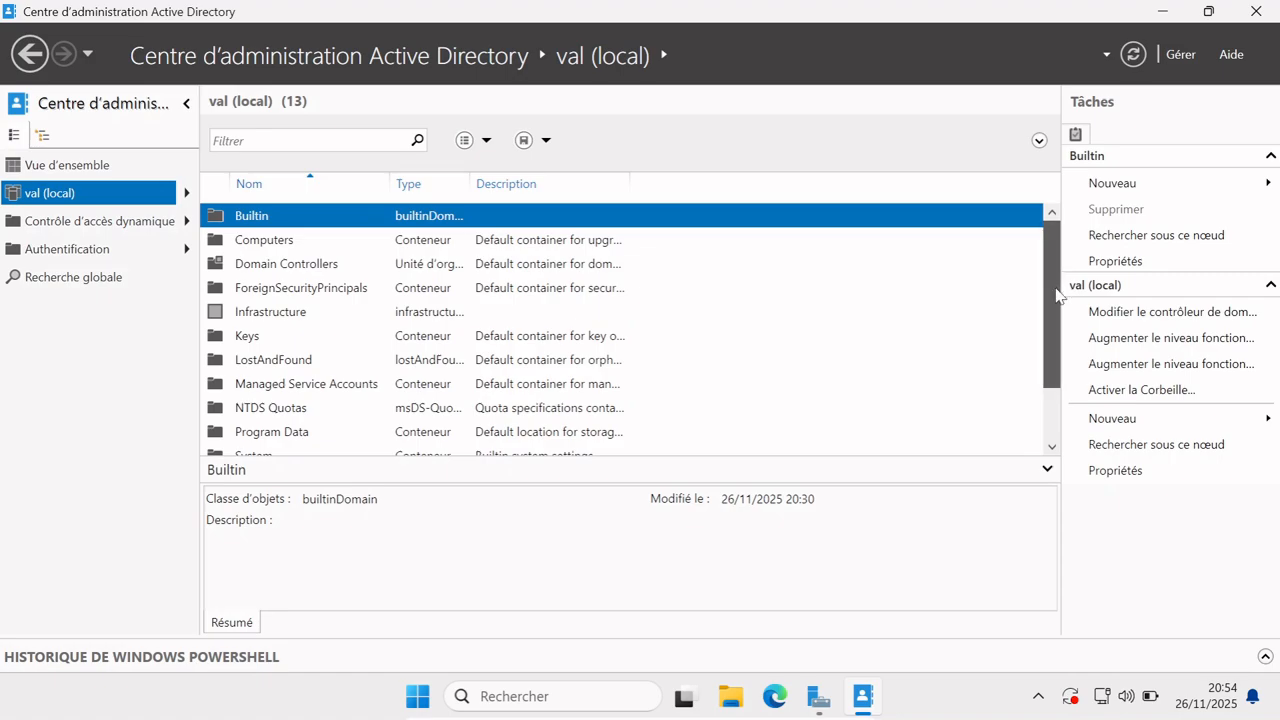
left_click_drag(1051, 263, 1051, 313)
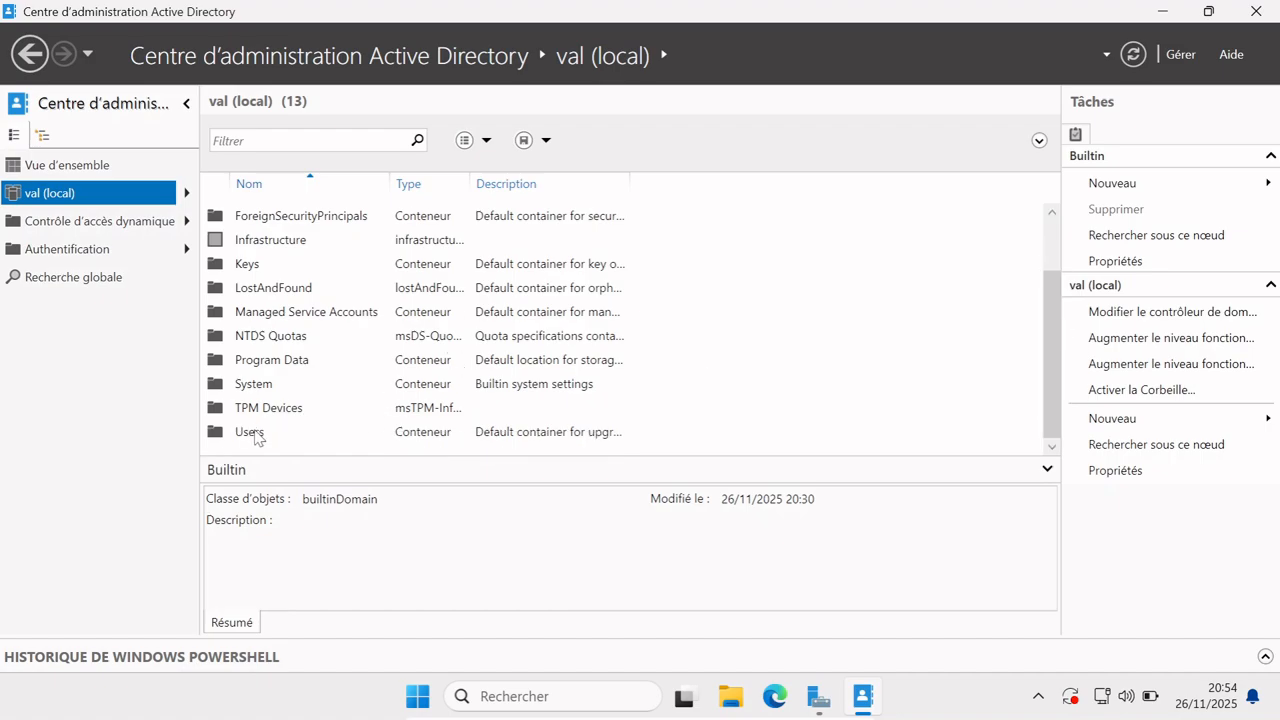
double_click(255, 432)
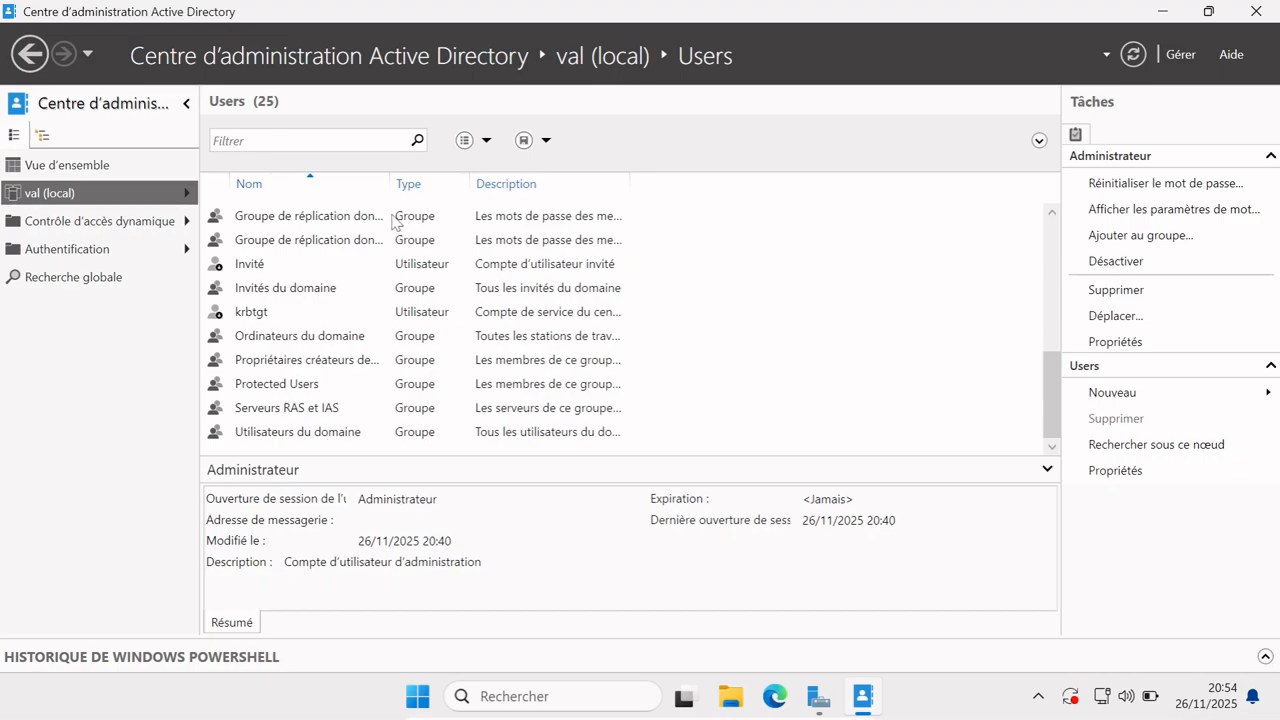
left_click_drag(385, 186, 423, 186)
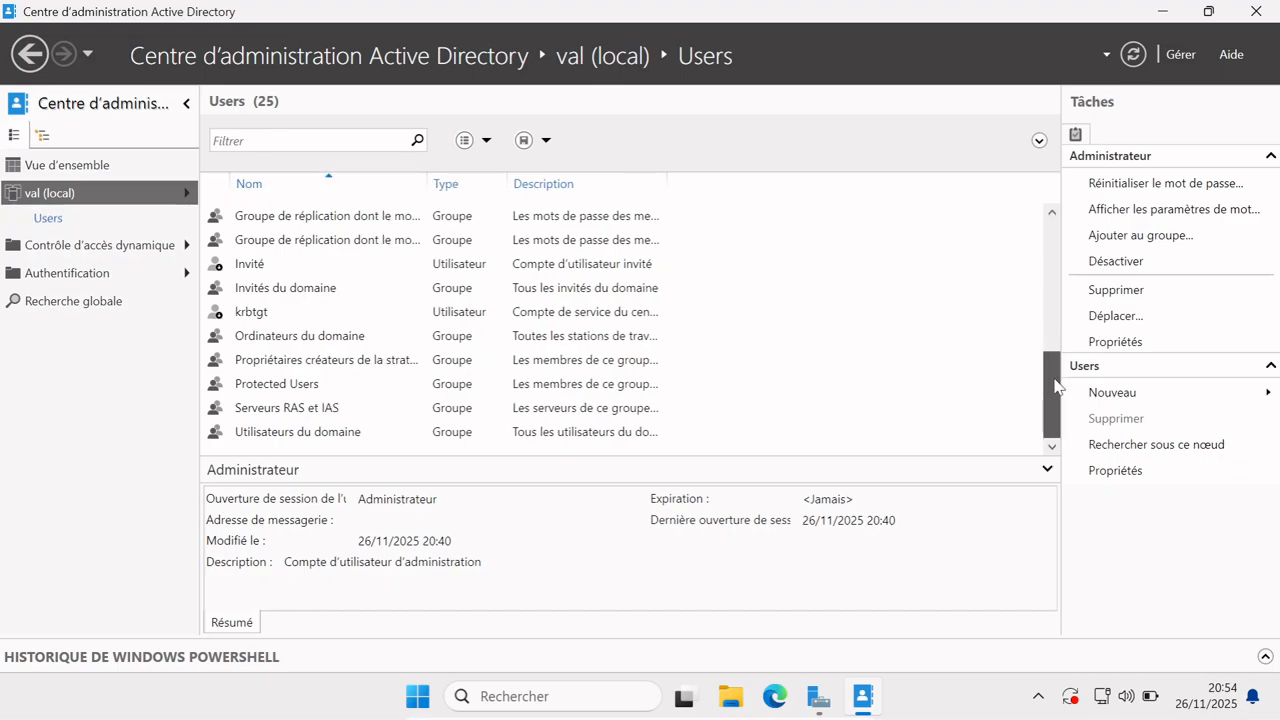
left_click_drag(1055, 386, 1054, 250)
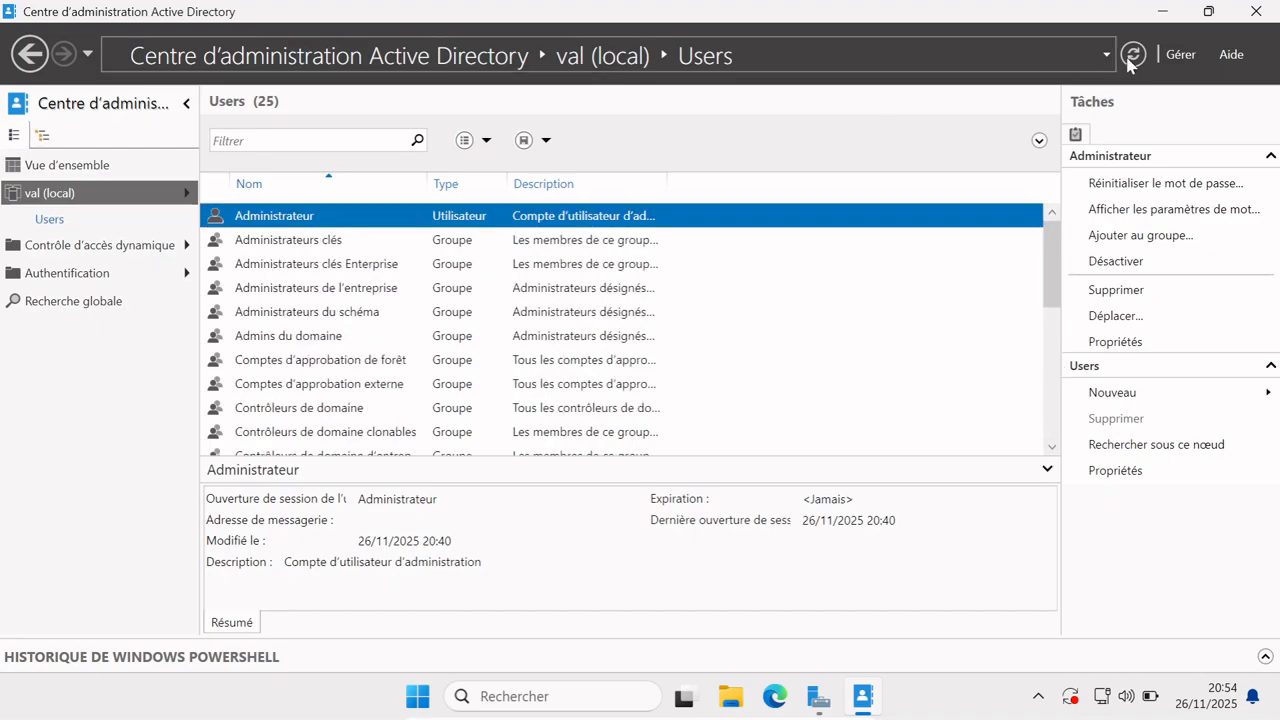
left_click(33, 57)
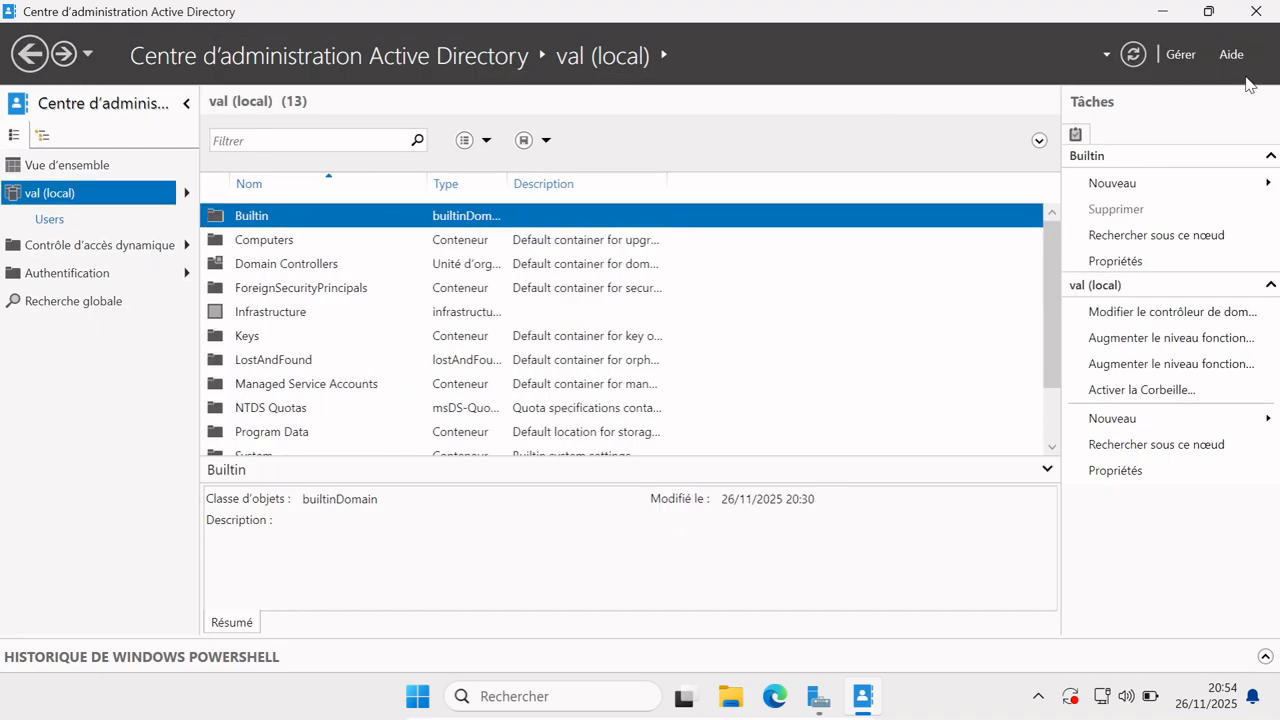
left_click(1262, 12)
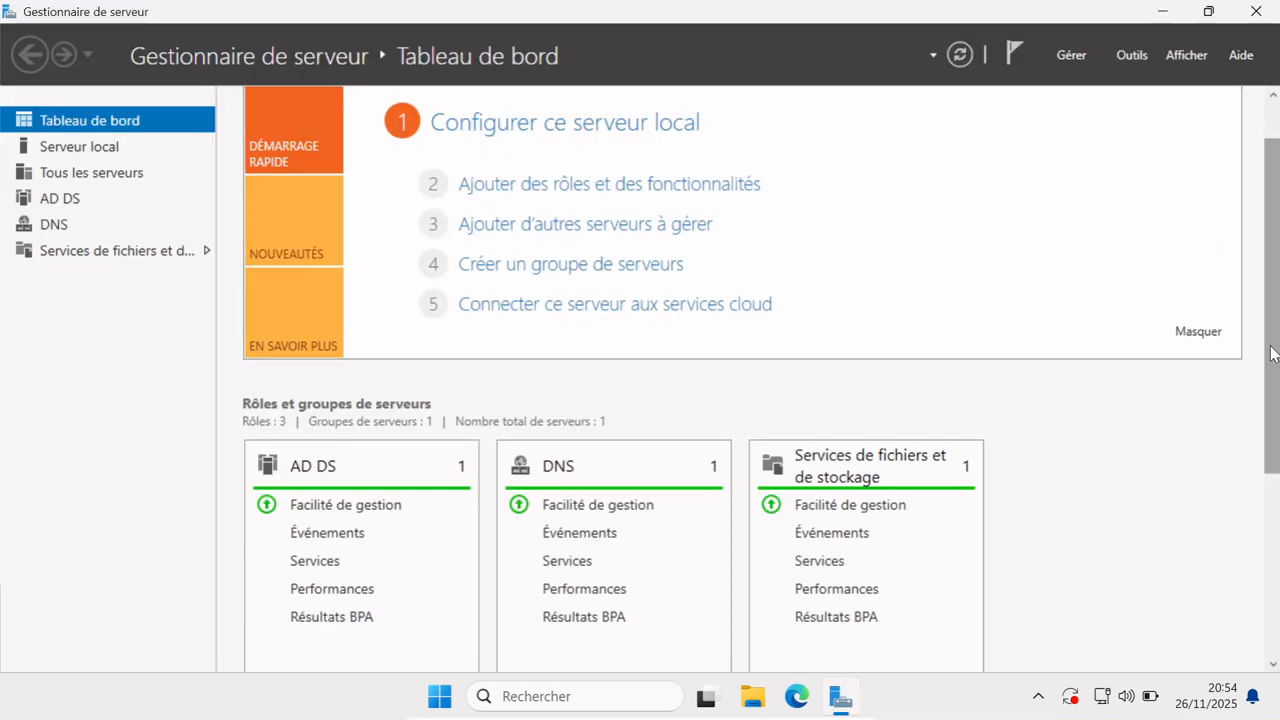
Open the DNS manager in a maximized window, display the contents of server WS25 and widen the console tree.
left_click_drag(1273, 351, 1271, 286)
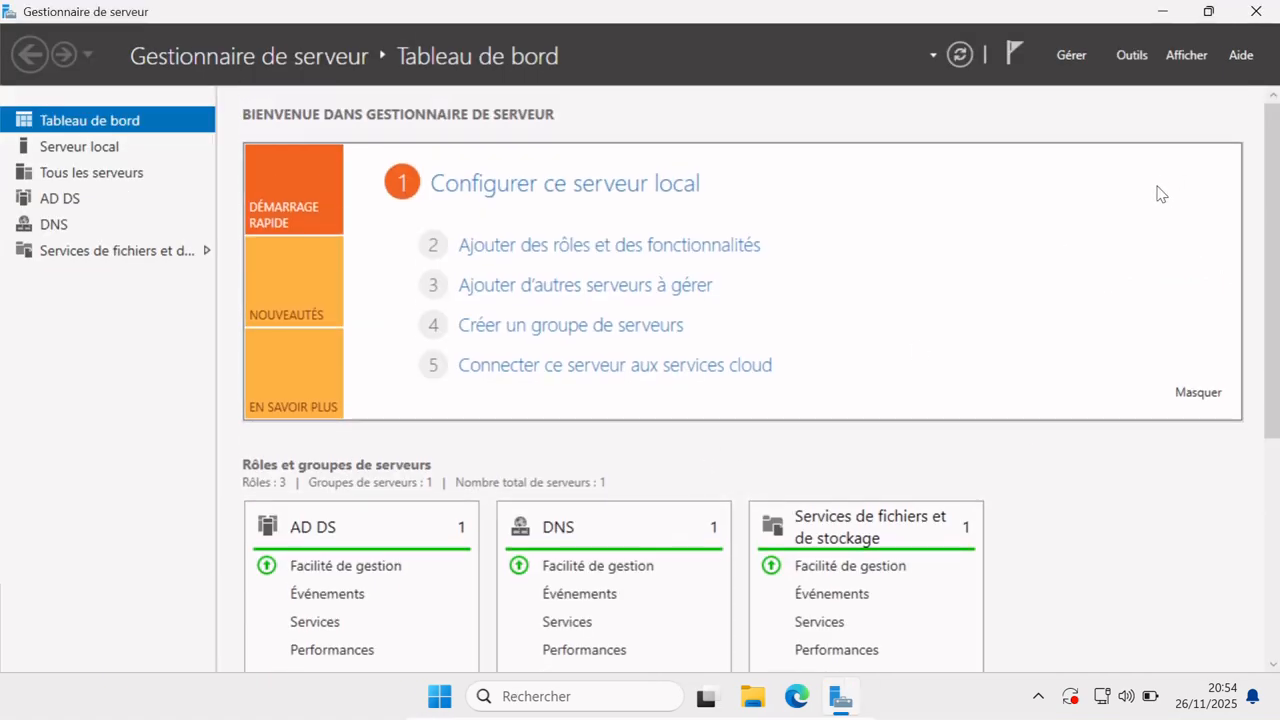
left_click(1134, 58)
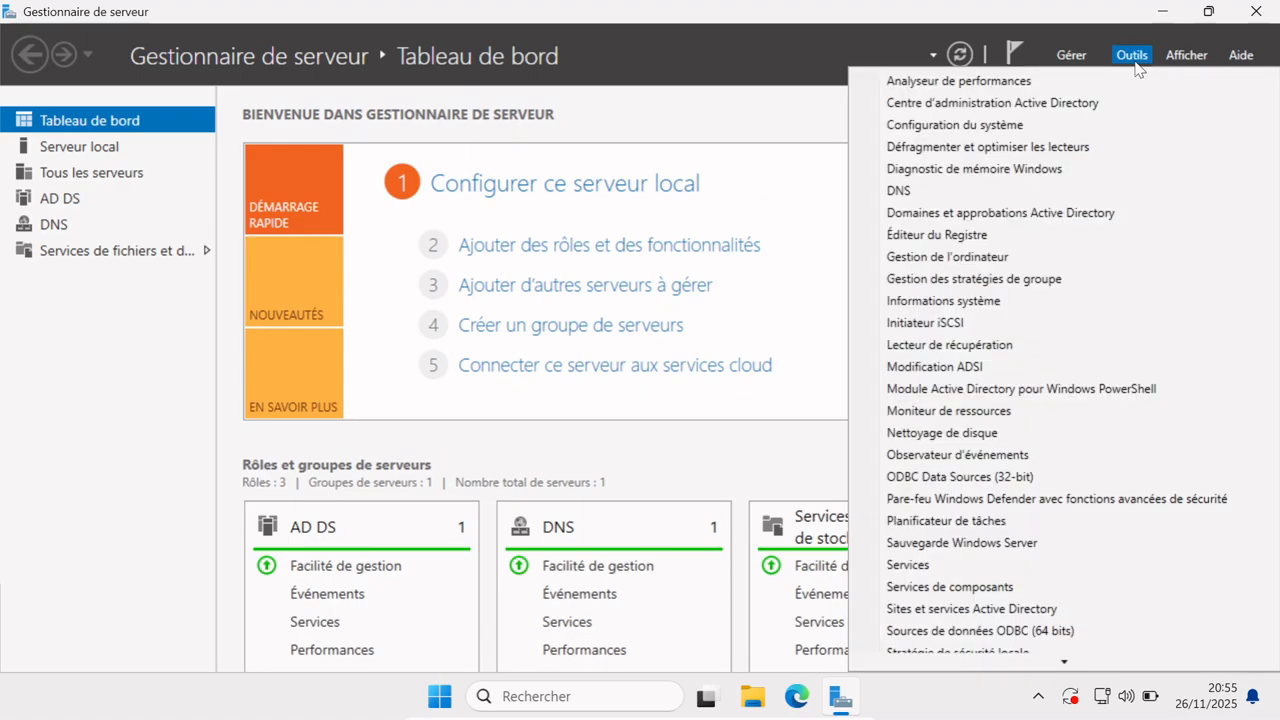
left_click(912, 196)
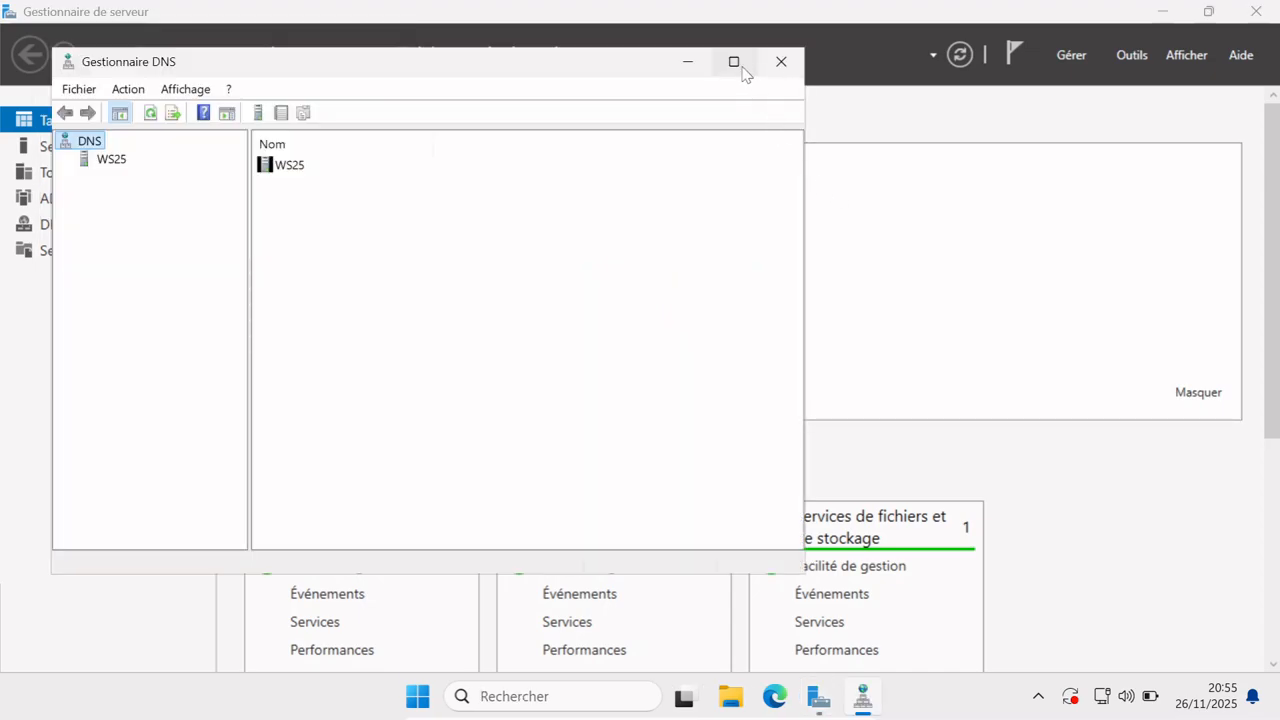
left_click(733, 62)
left_click(66, 110)
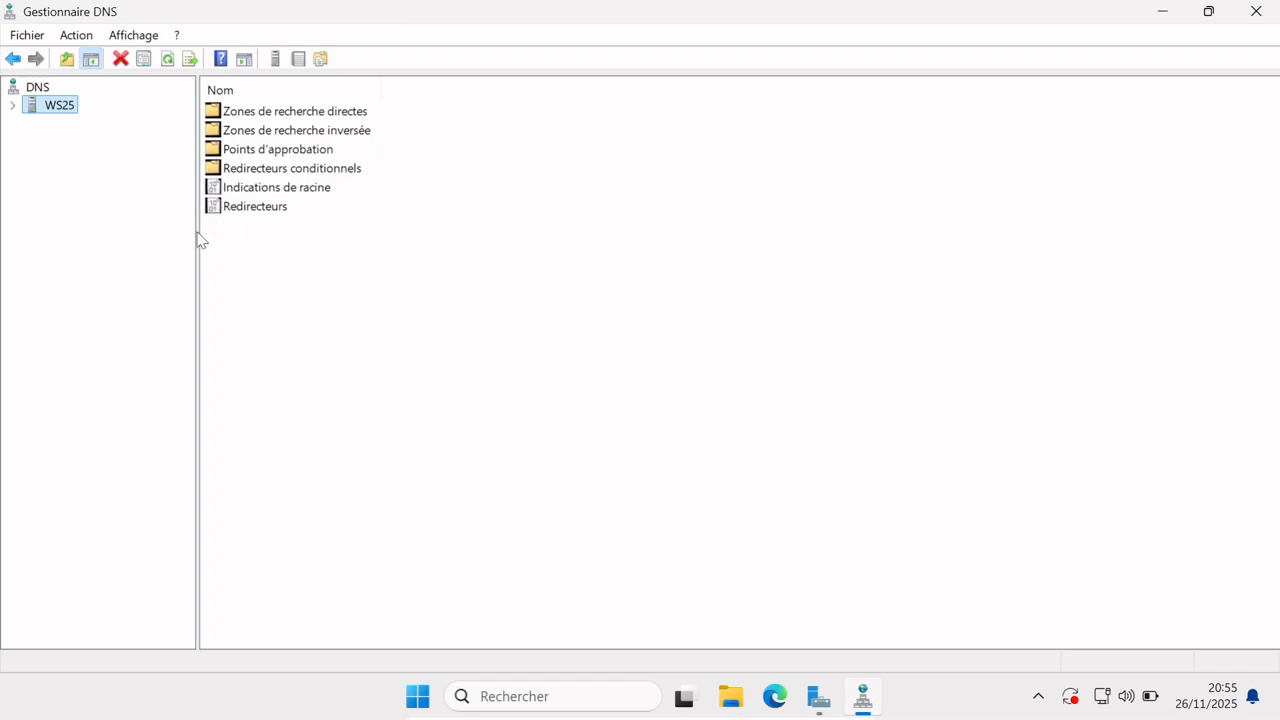
left_click_drag(197, 231, 281, 238)
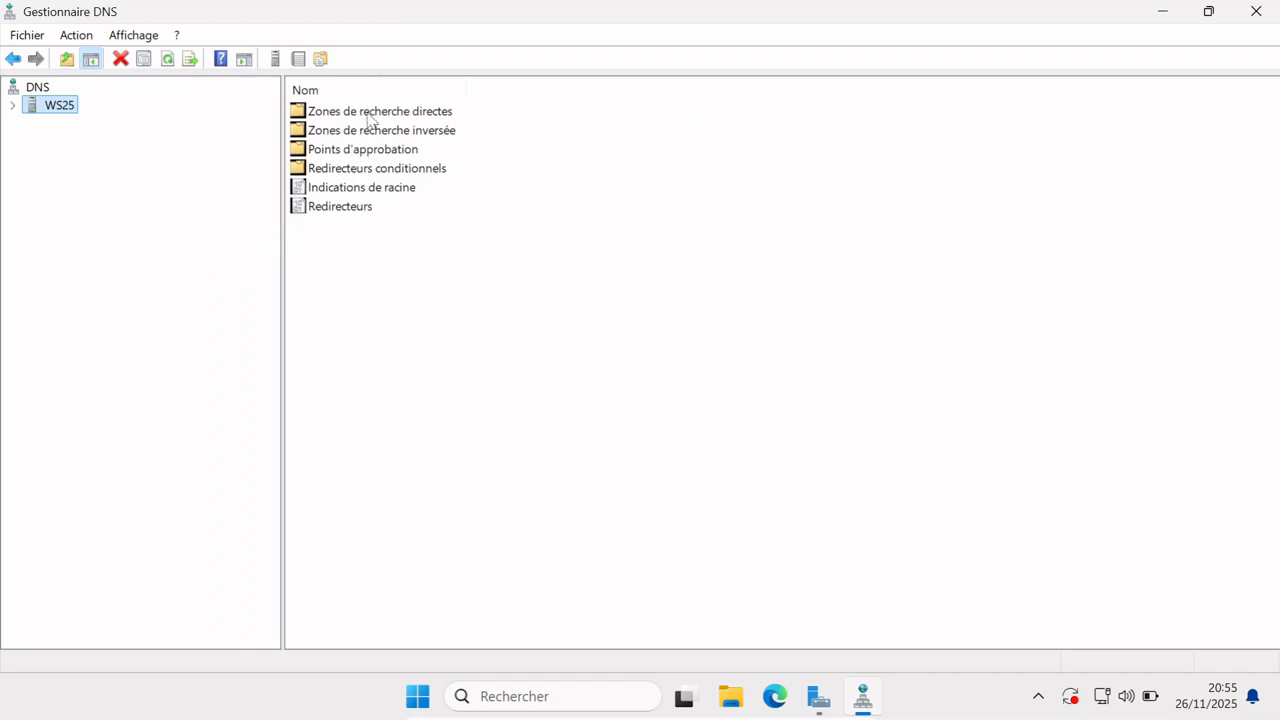
Examine the forward lookup zones and the reverse lookup zones of server WS25.
left_click(369, 116)
double_click(369, 116)
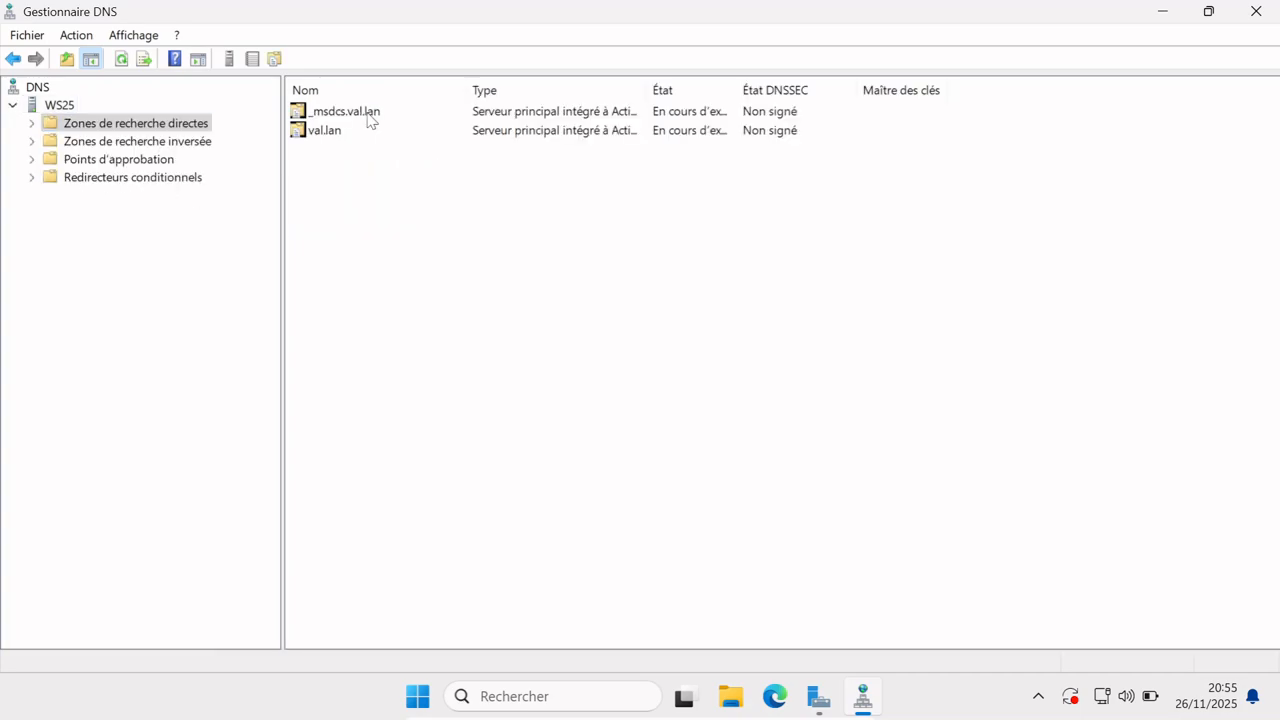
left_click(120, 142)
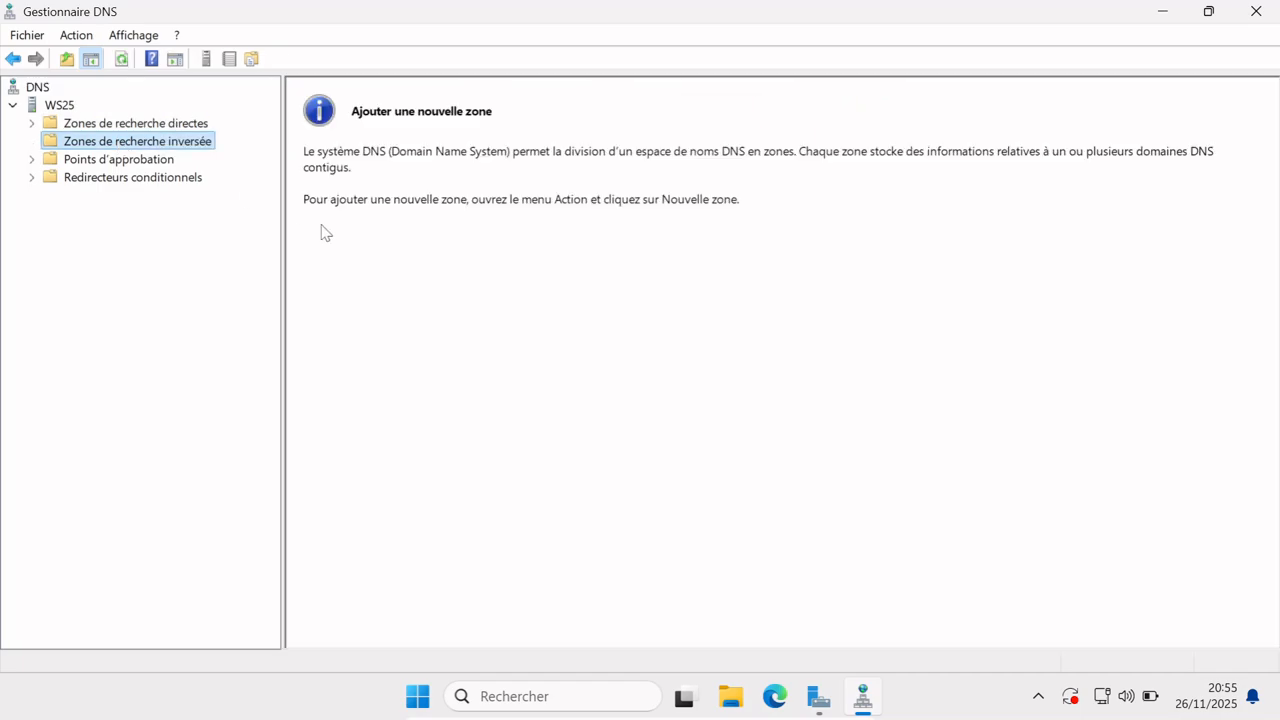
left_click(377, 134)
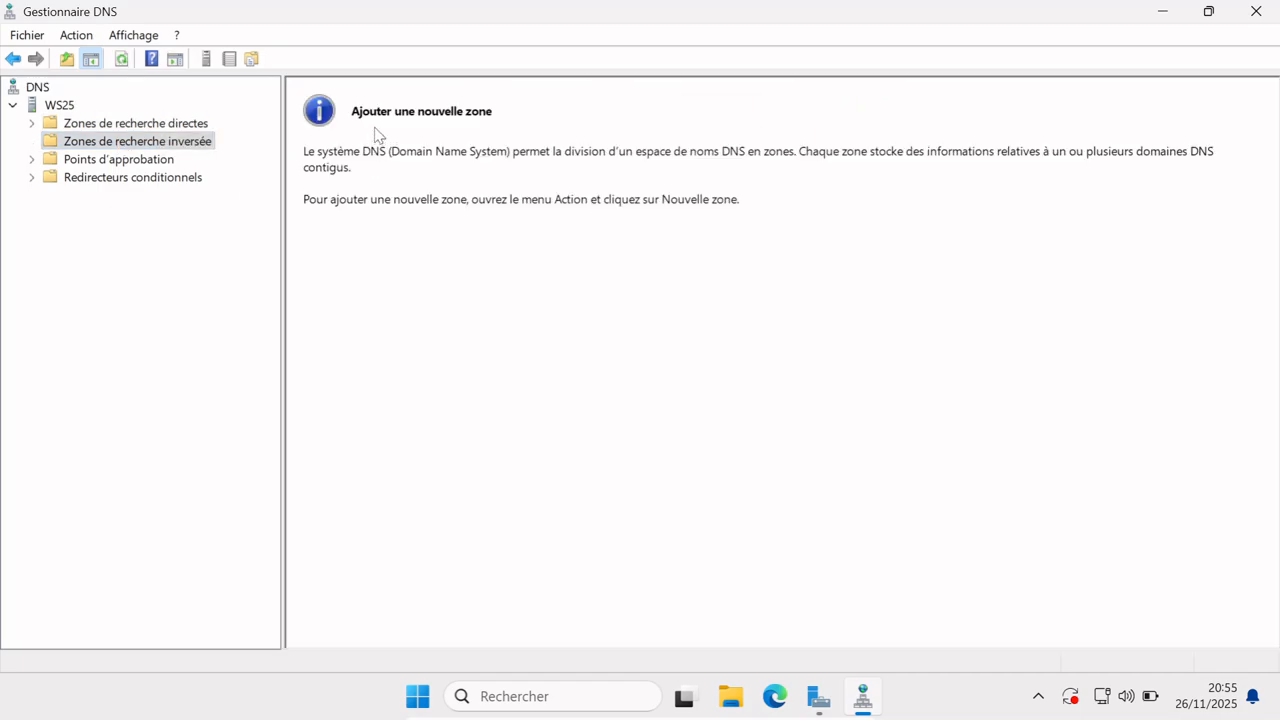
Start a primary Active Directory-integrated IPv4 reverse lookup zone, replicated to all DNS servers in the val.lan domain, and begin its network ID with 10.0.
right_click(168, 149)
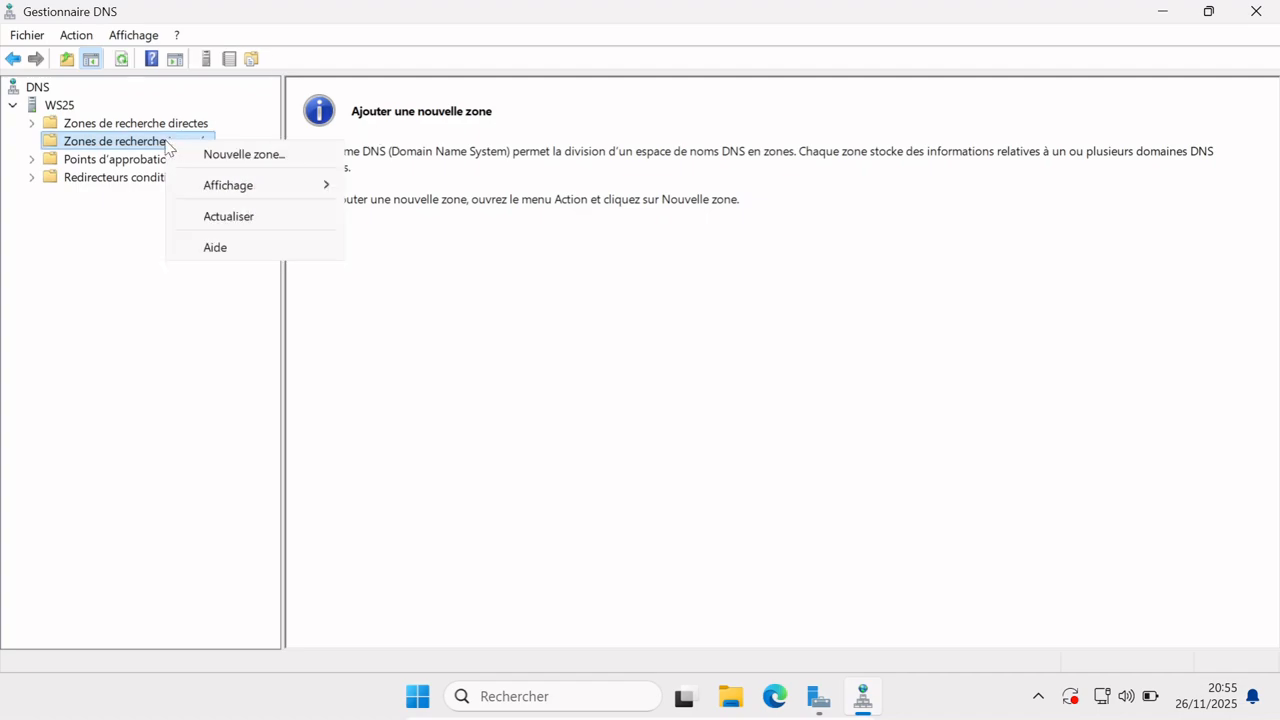
left_click(207, 156)
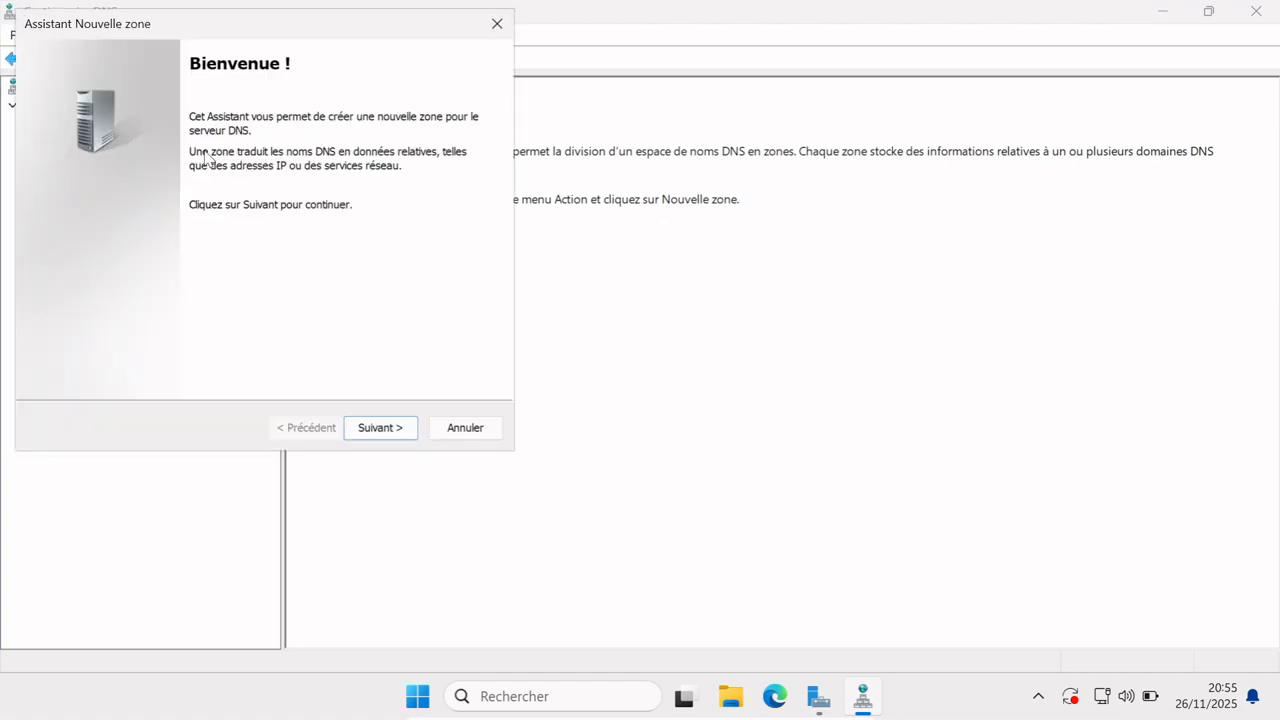
left_click(378, 429)
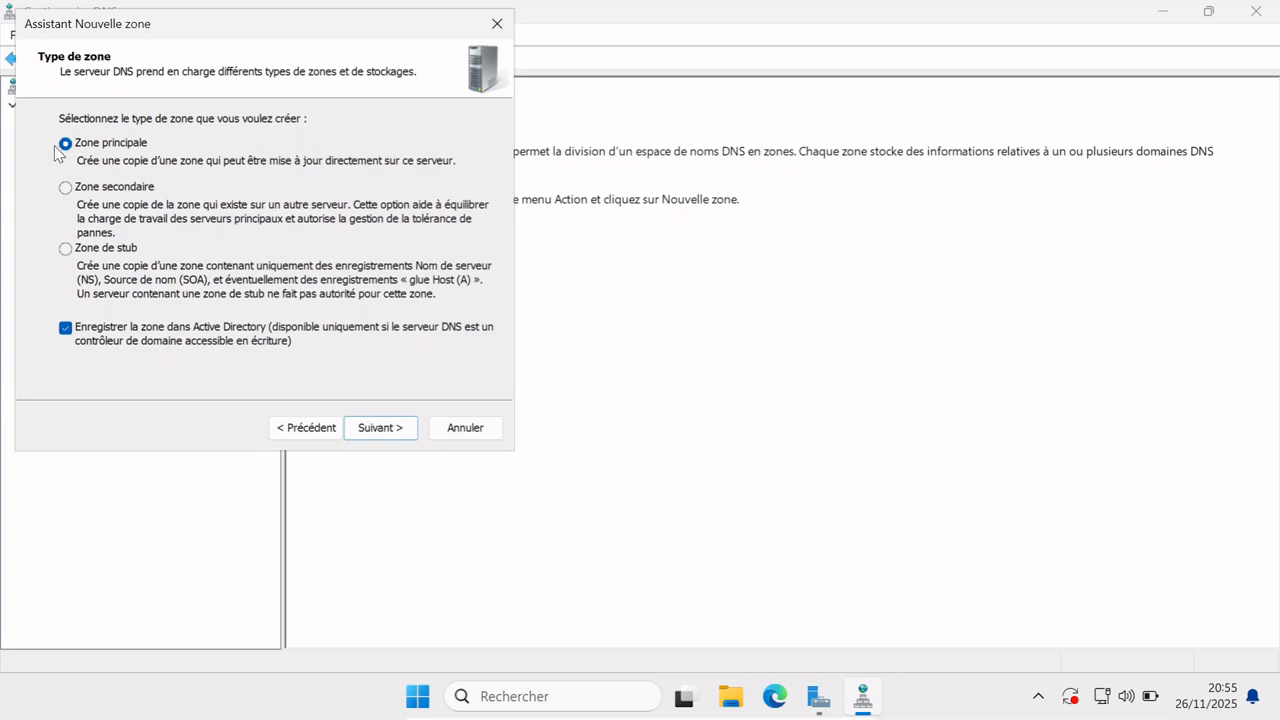
left_click(378, 427)
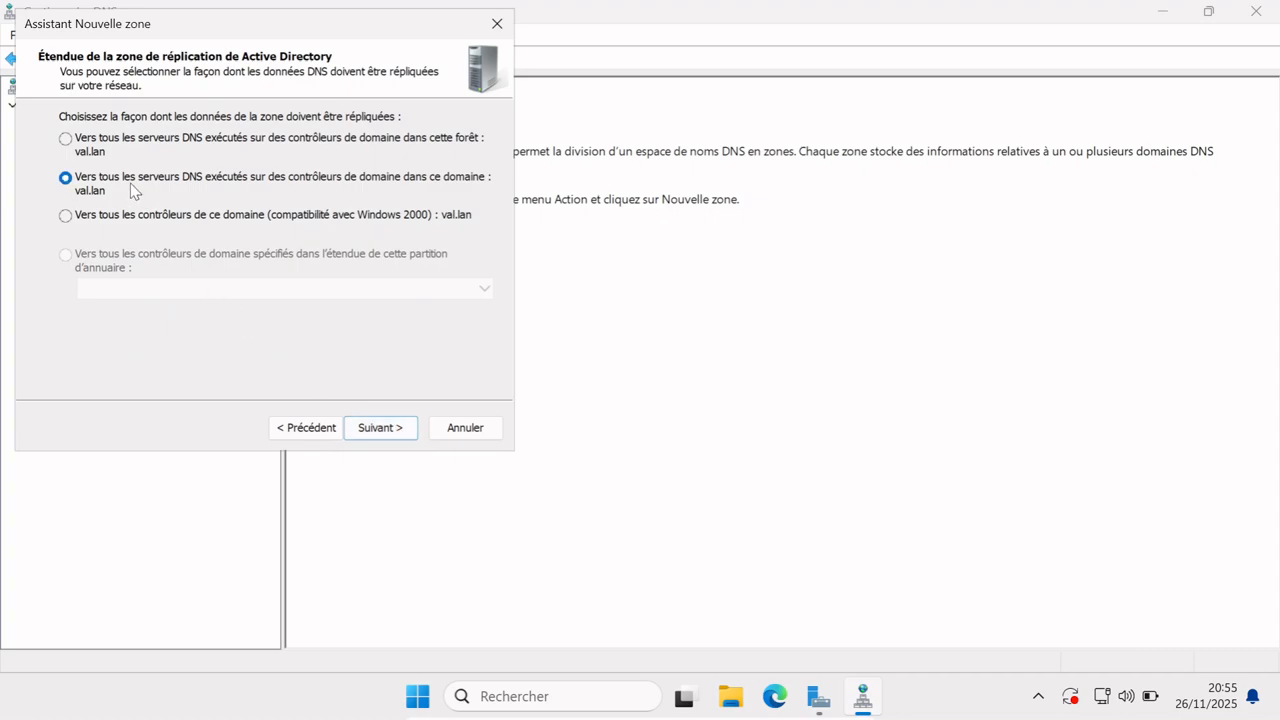
left_click(380, 428)
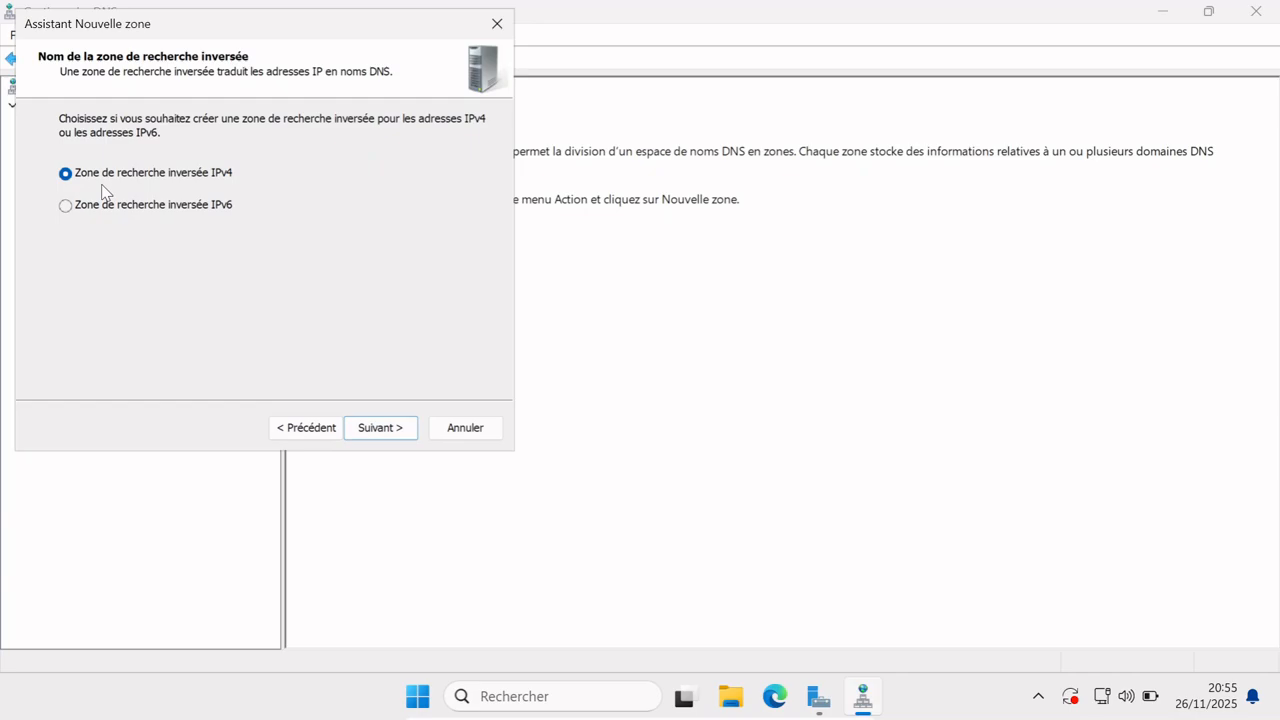
left_click(386, 430)
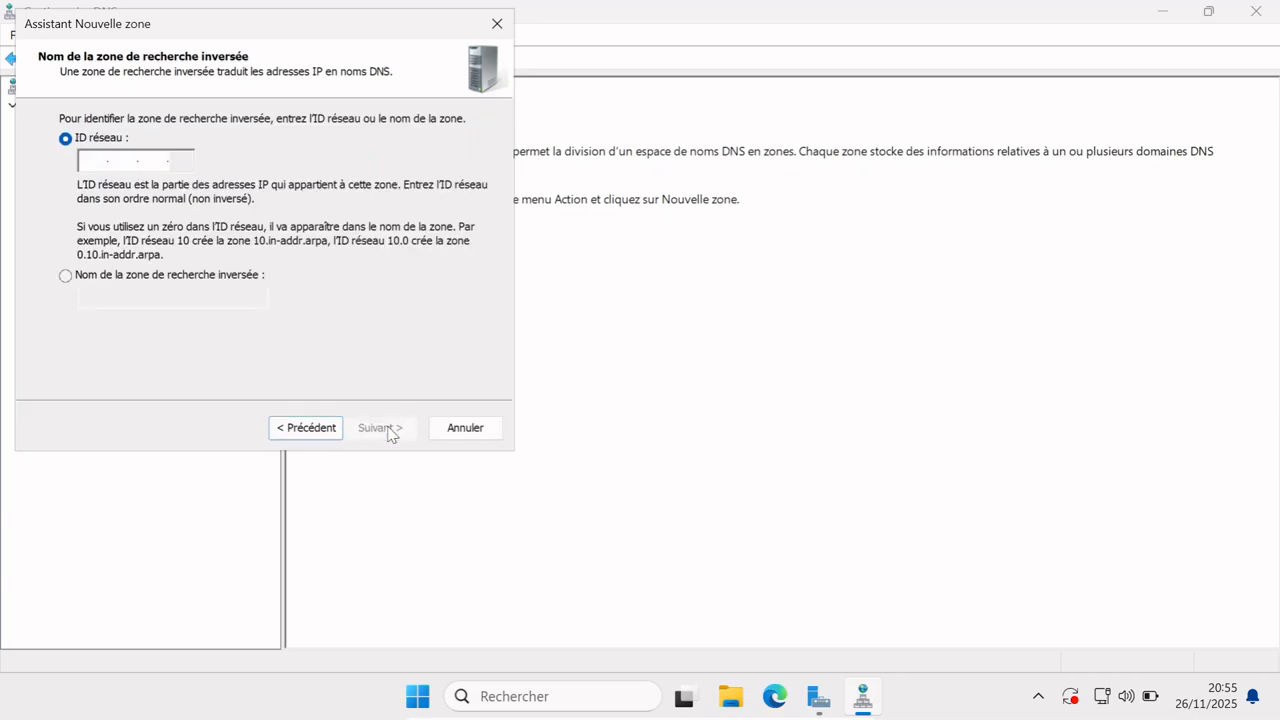
left_click(97, 159)
type("10.0..")
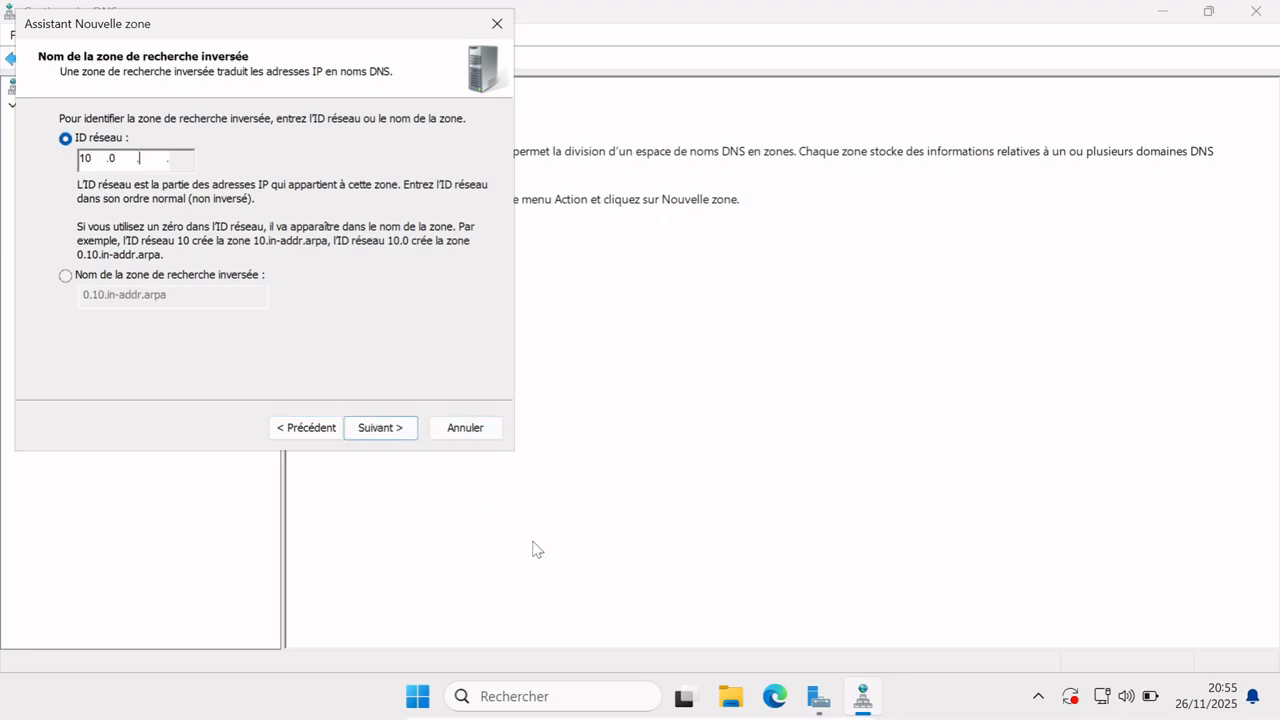
Check the server's IPv4 configuration by running ipconfig in a Command Prompt, and minimize the console to return to the zone wizard.
left_click(577, 703)
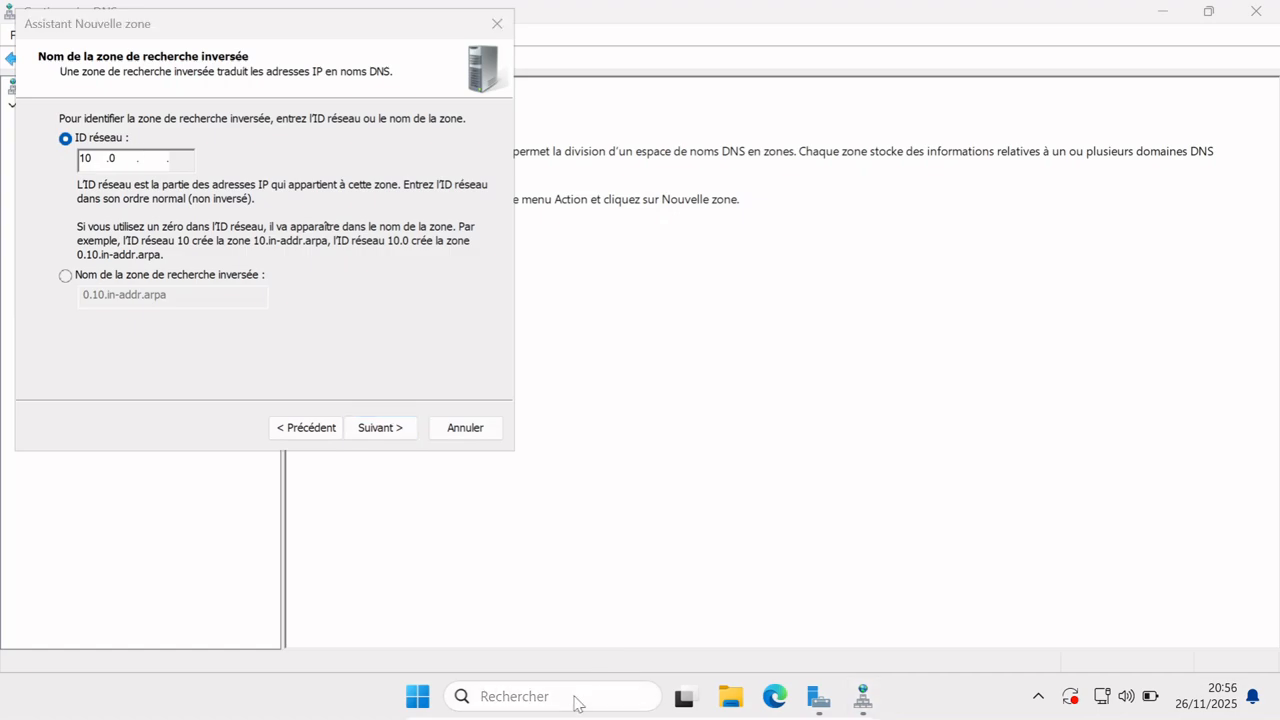
type("cmd")
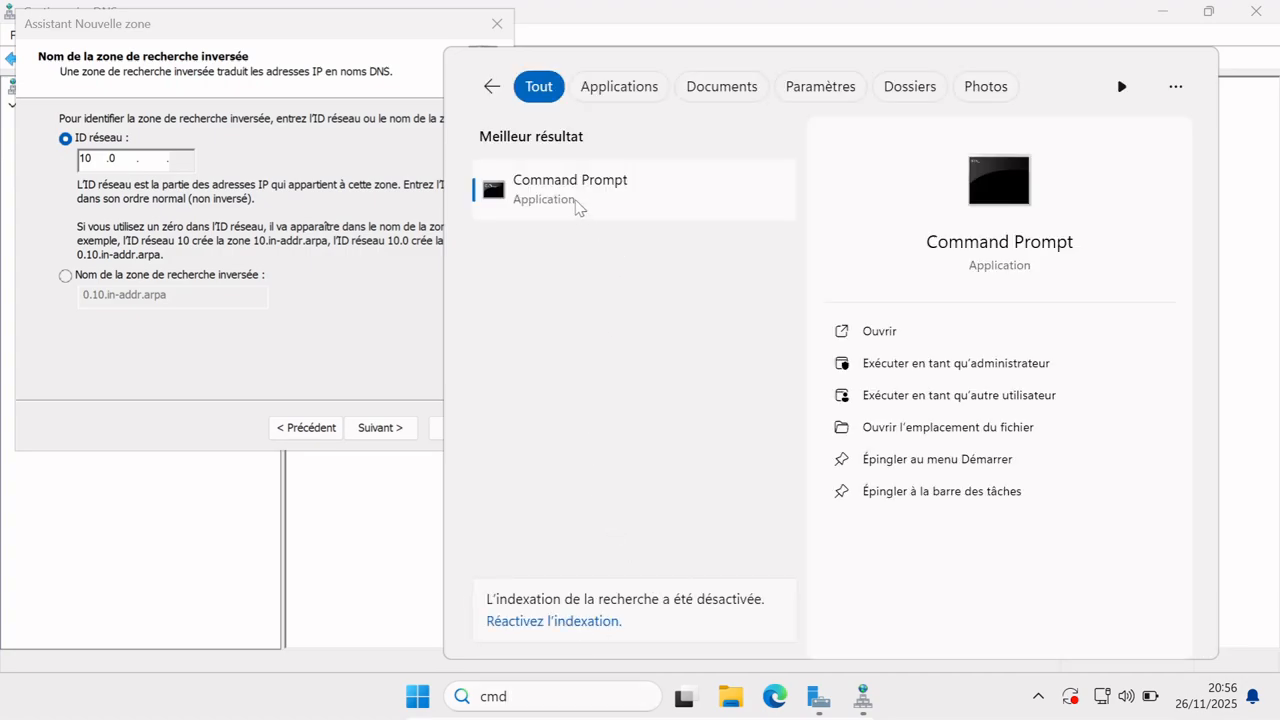
left_click(576, 201)
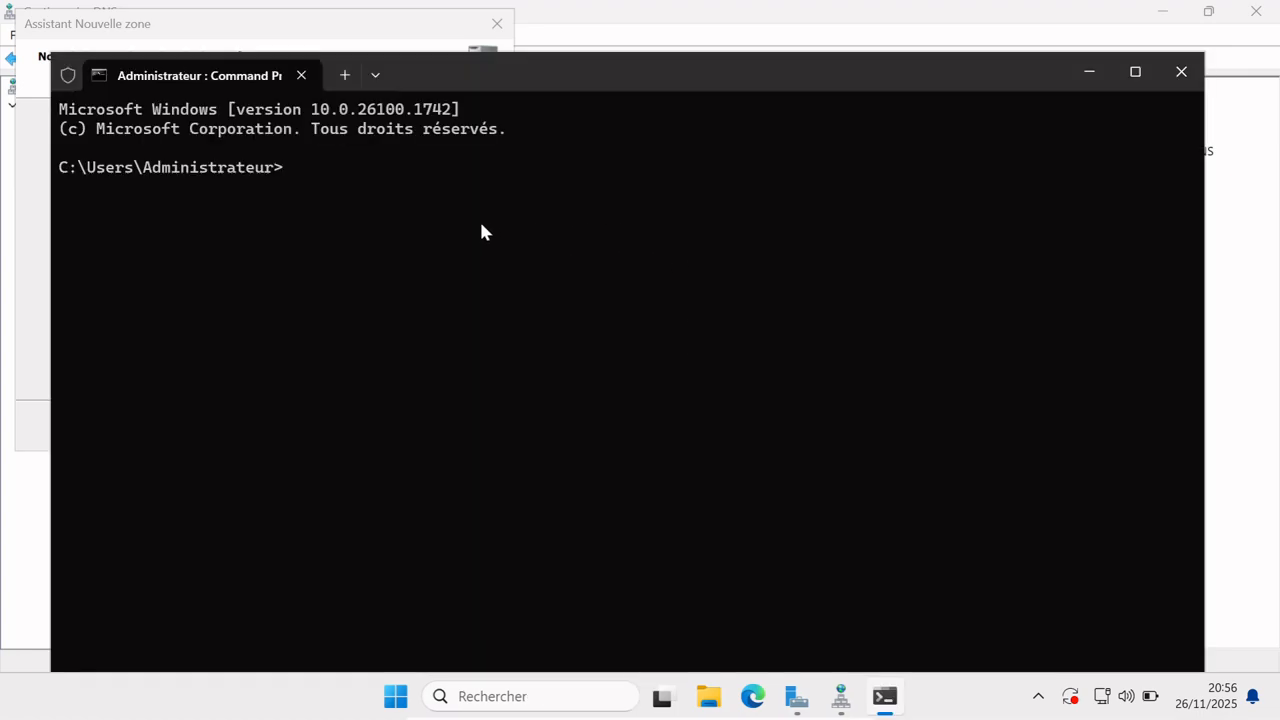
type("ipc")
type("onfig")
key("Return")
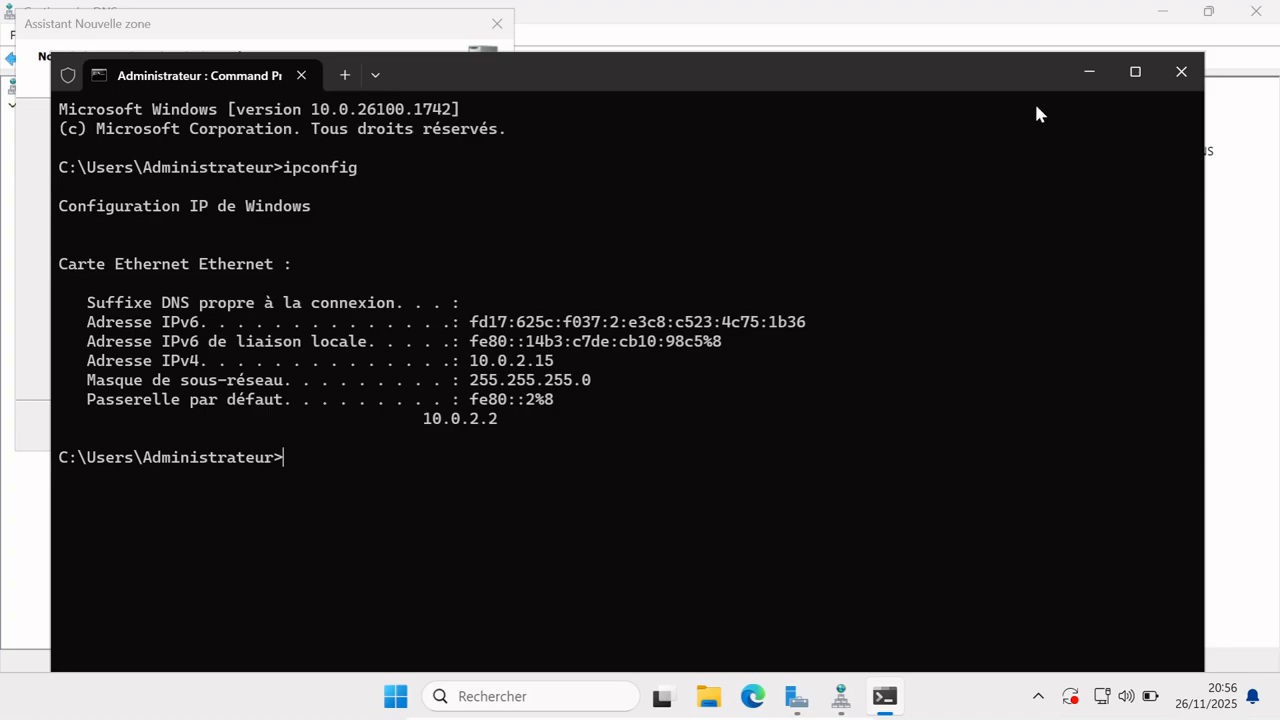
left_click(1090, 76)
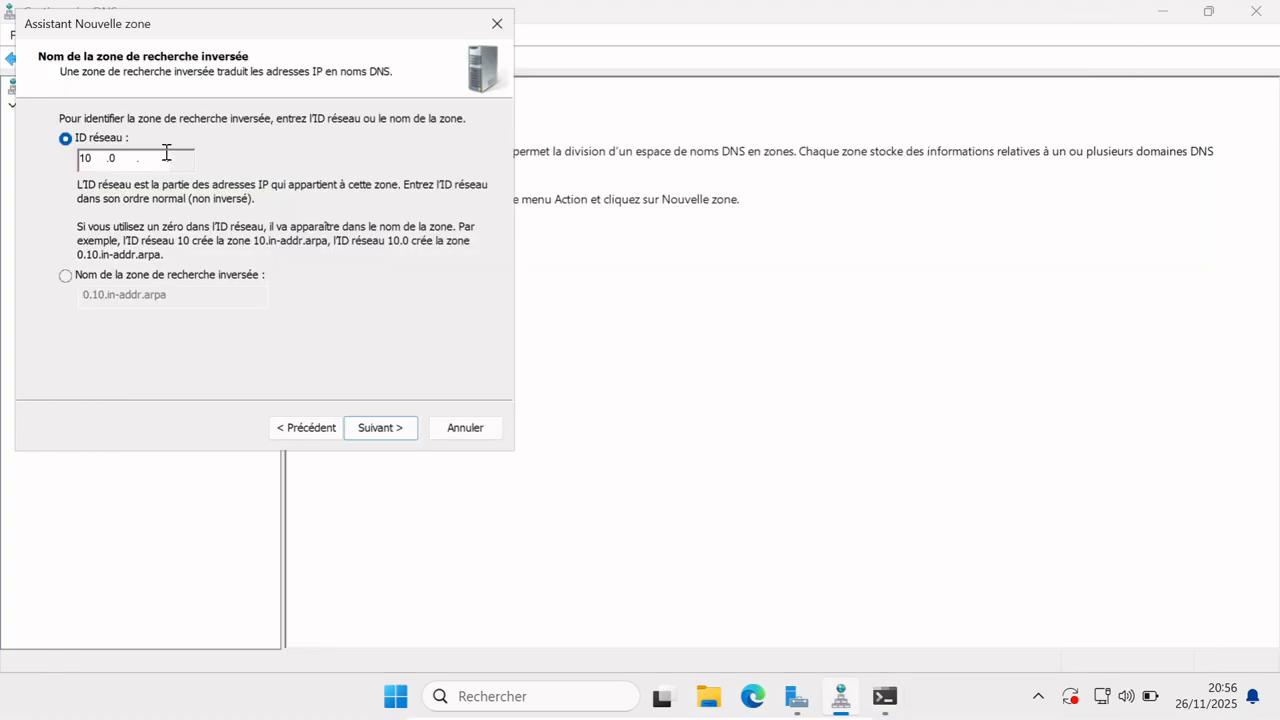
Complete the network ID as 10.0.2, allow only secure dynamic updates and create the reverse lookup zone.
type("2")
left_click(385, 428)
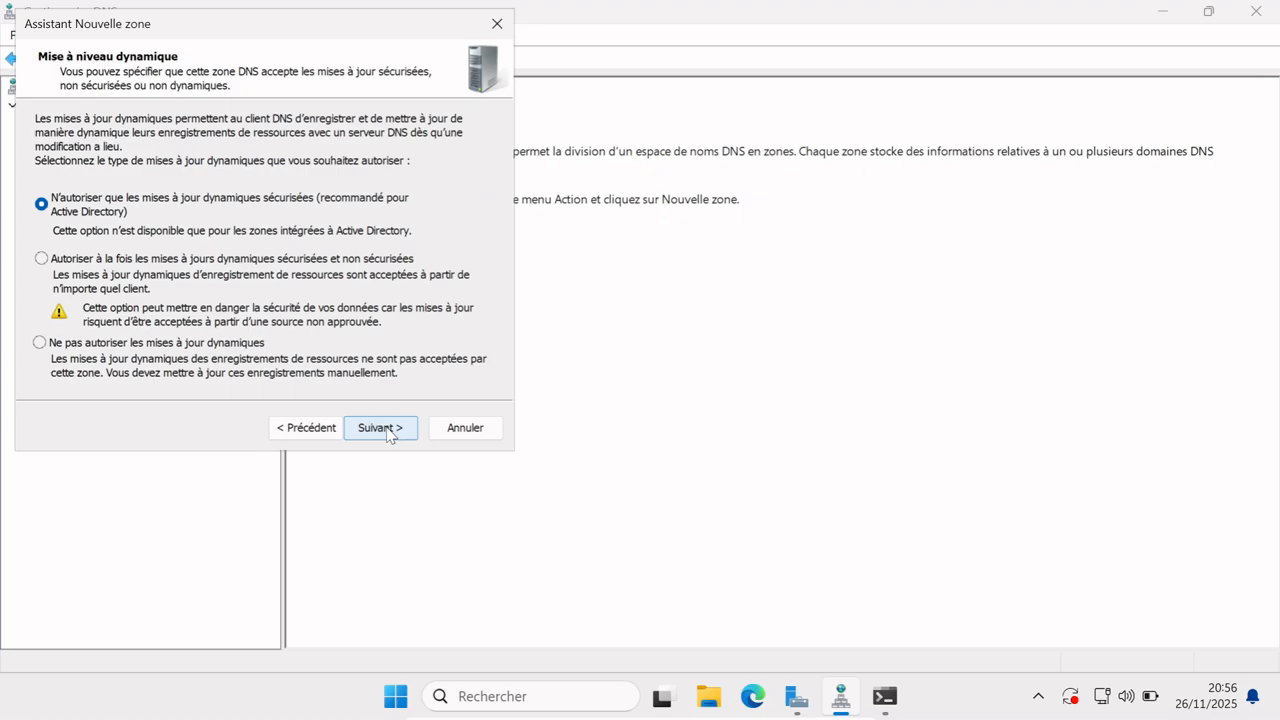
left_click(385, 428)
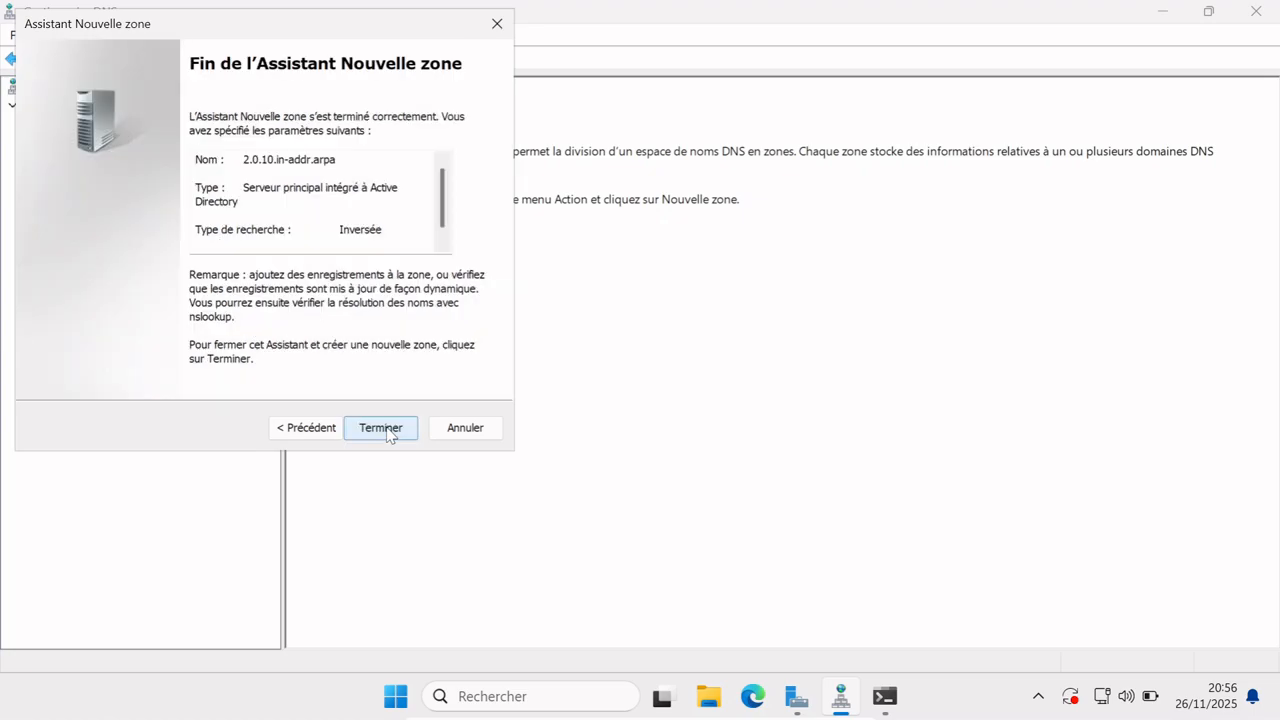
left_click(386, 430)
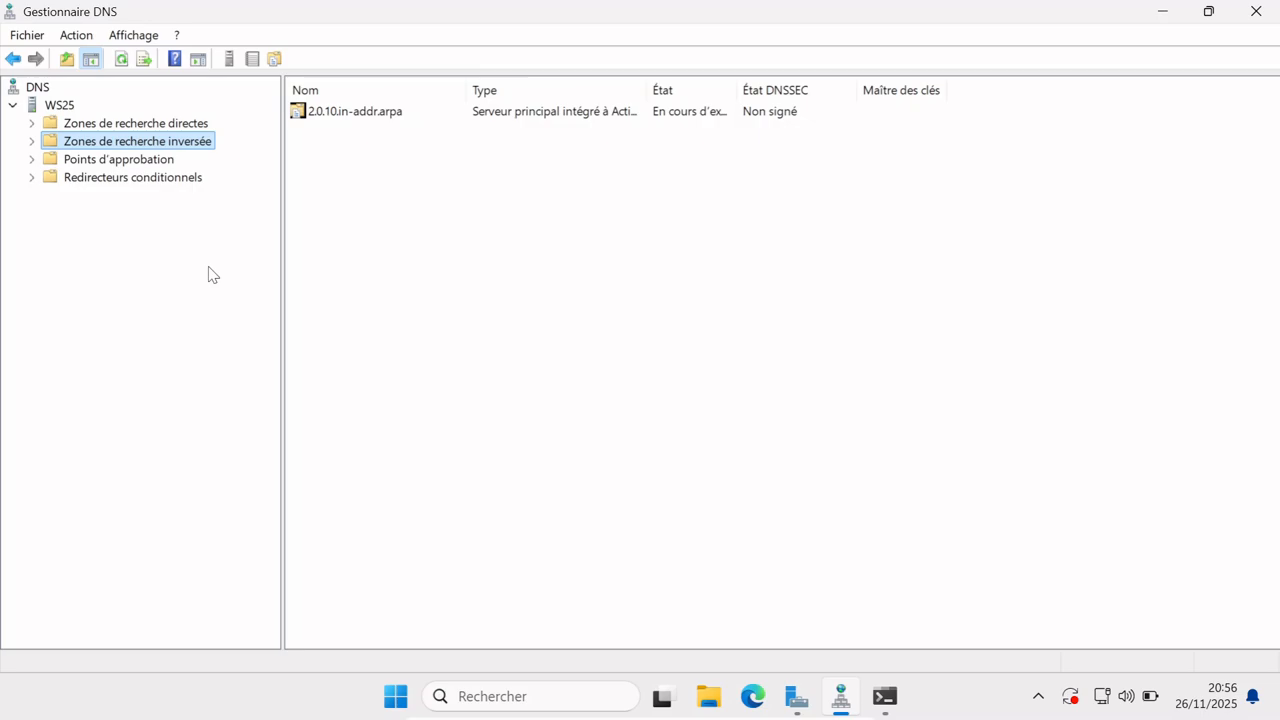
Close the DNS console and start a role-based installation of roles and features on server WS25.val.lan.
left_click(1258, 10)
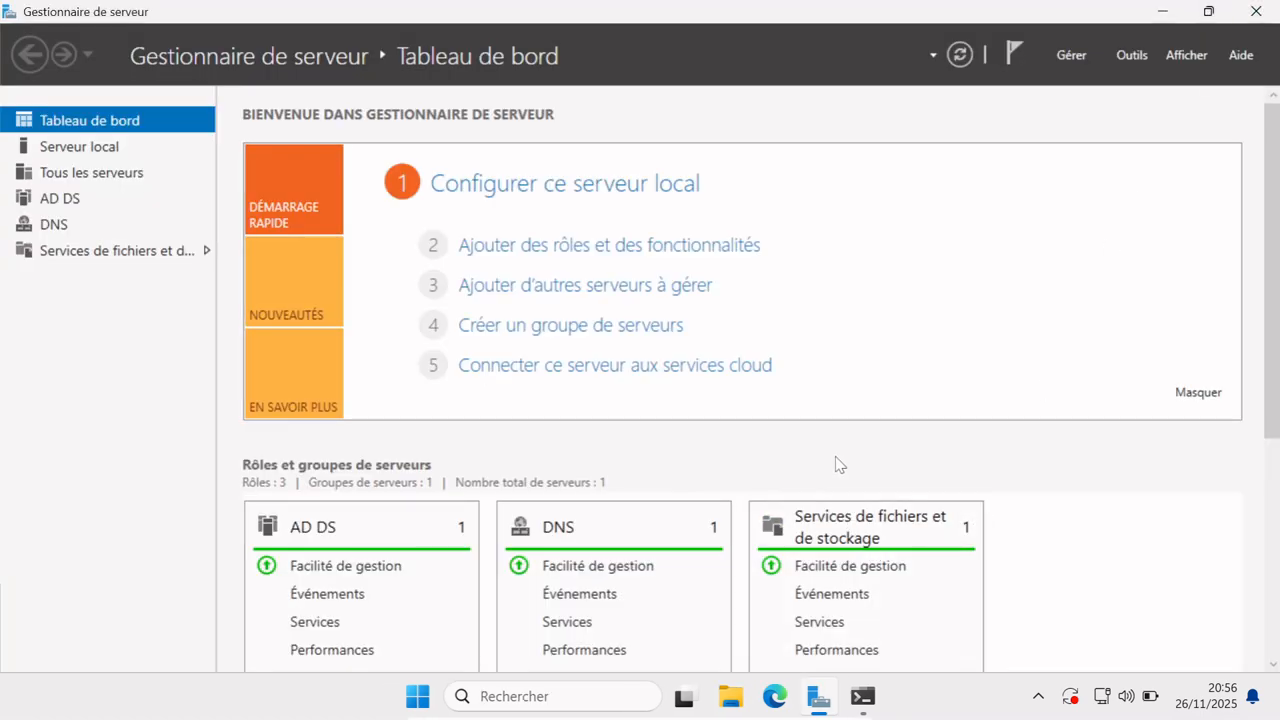
left_click(498, 250)
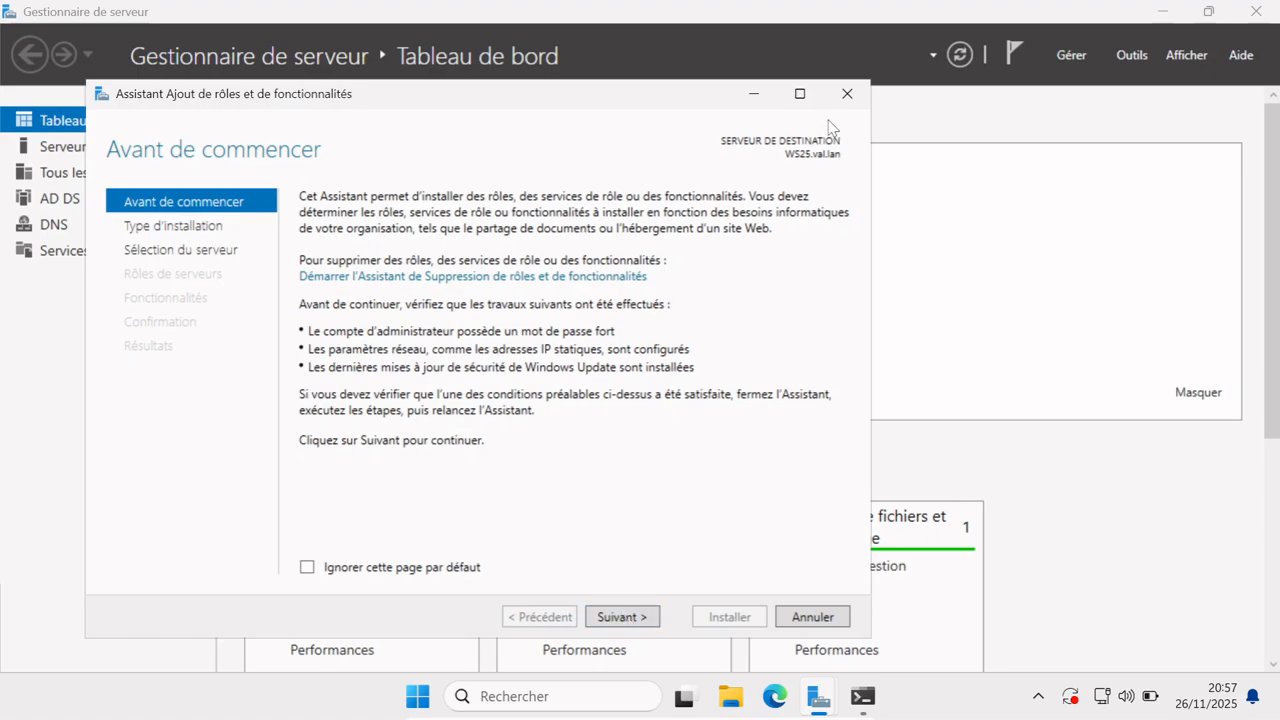
left_click(799, 93)
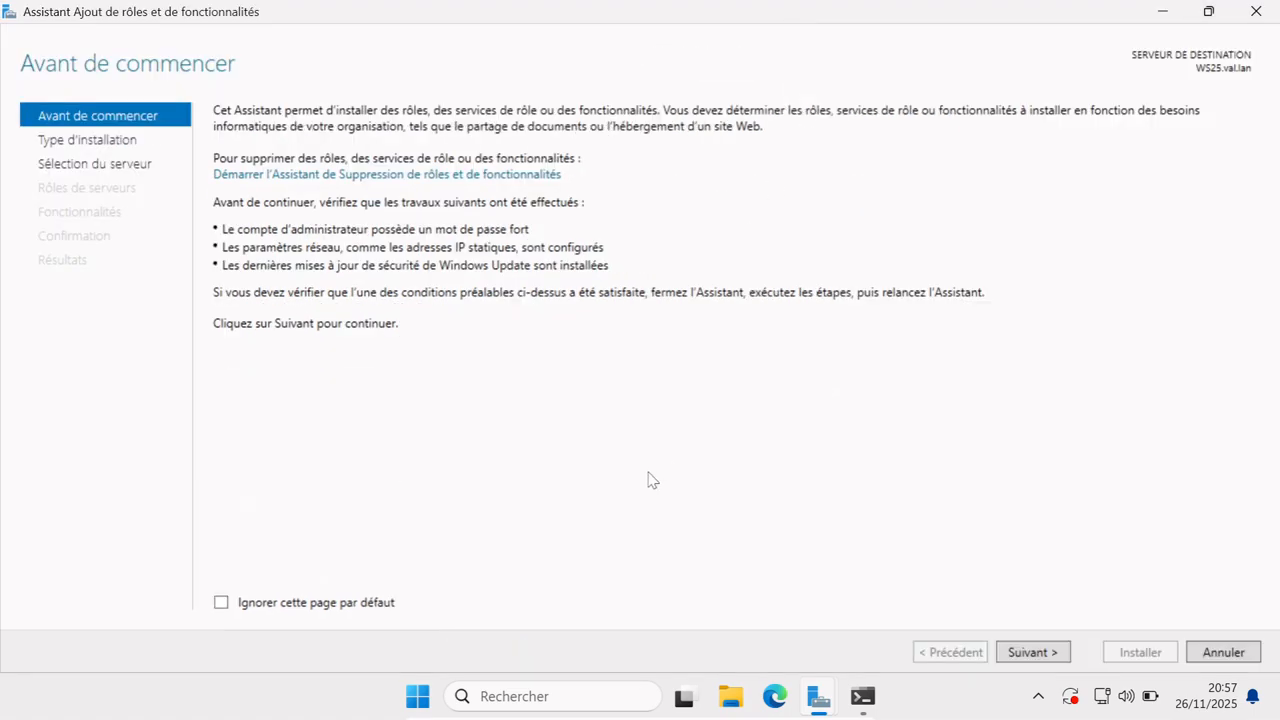
left_click(1038, 658)
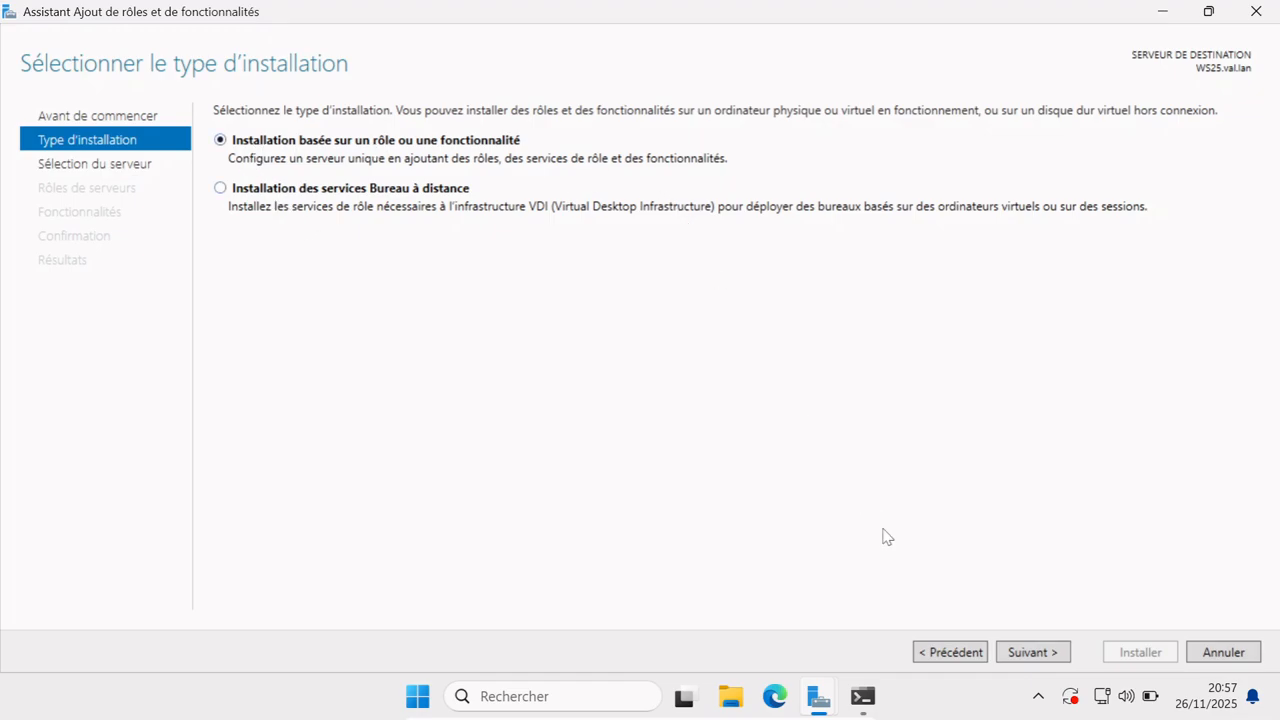
left_click(1032, 652)
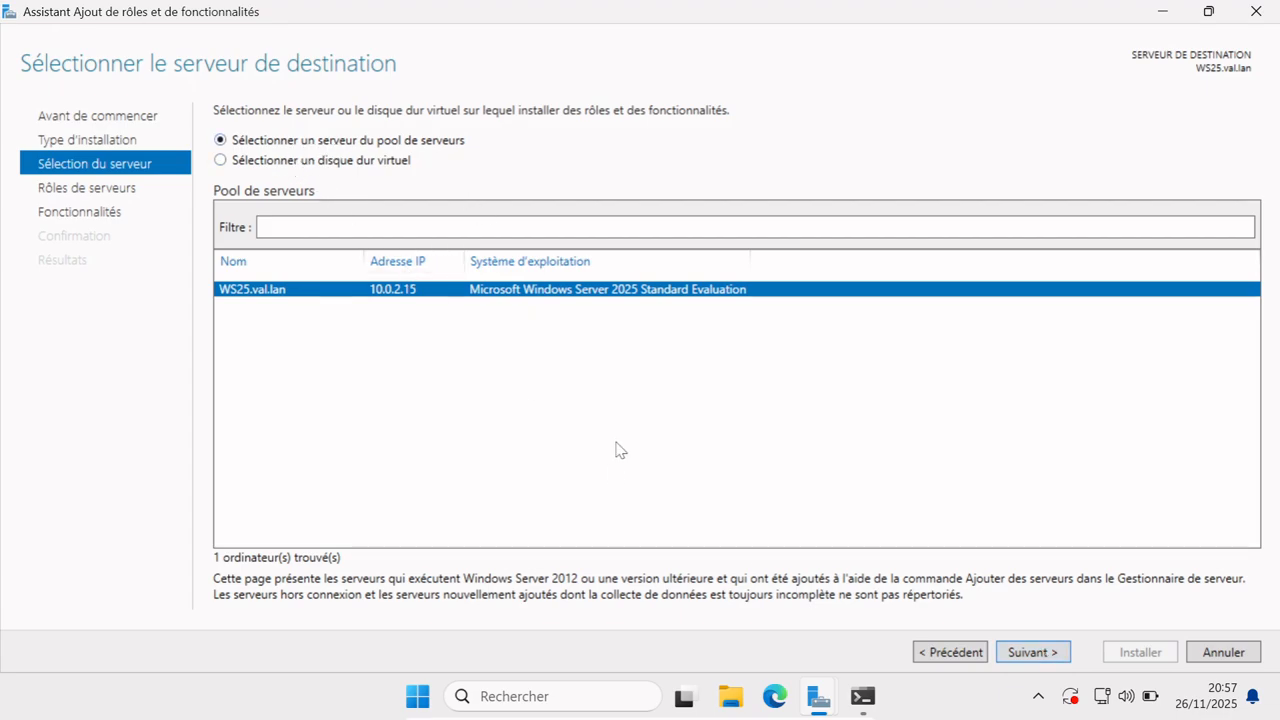
left_click(1030, 652)
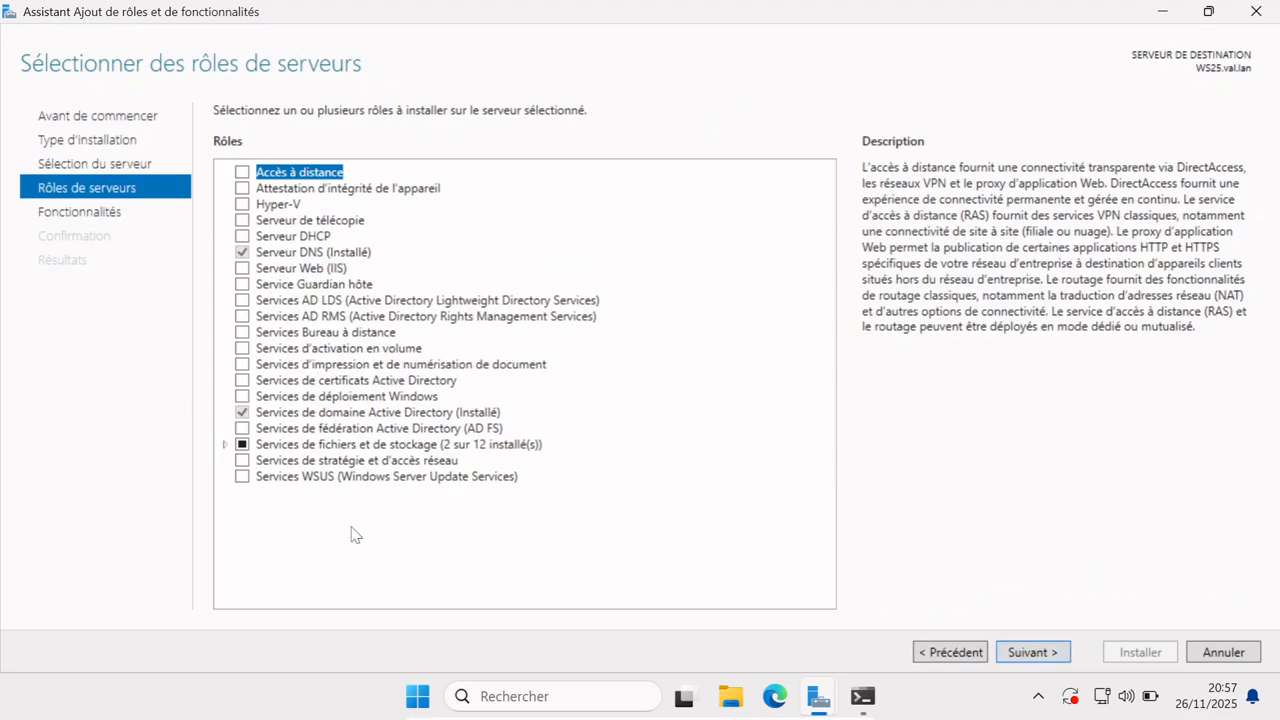
Select the DHCP Server role with its required management tools, add no extra features and install it.
left_click(244, 237)
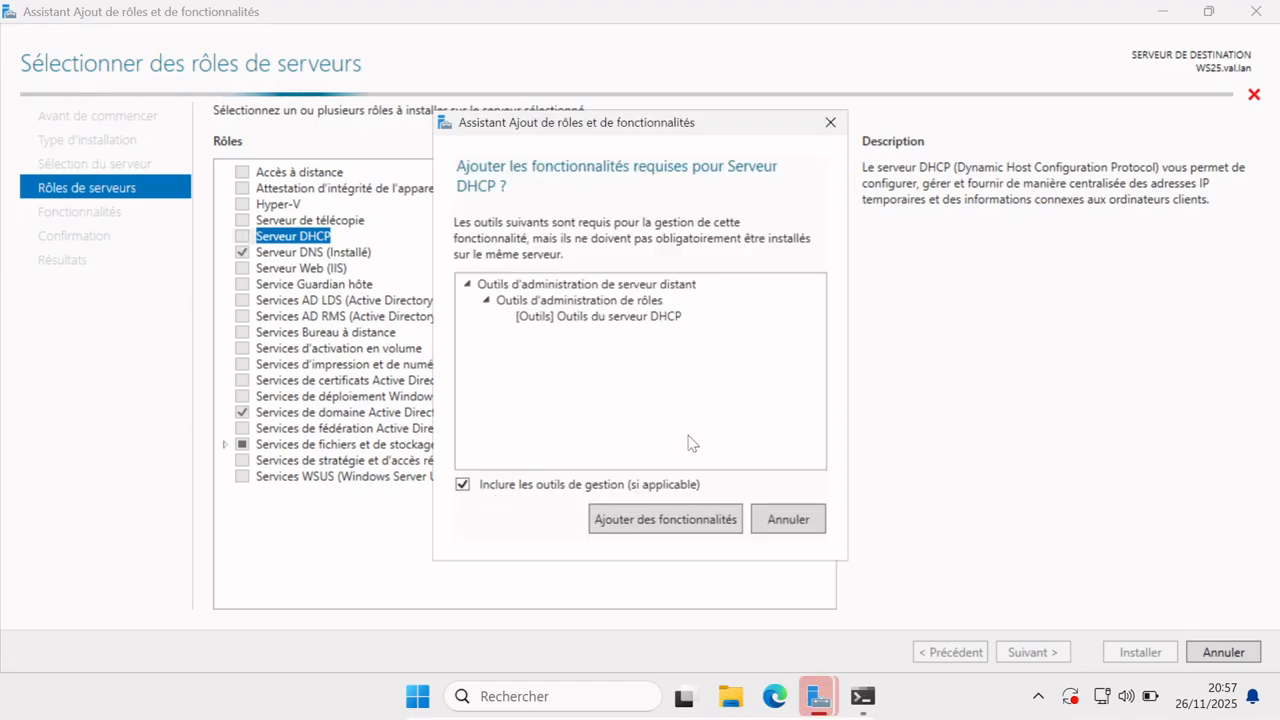
left_click(666, 520)
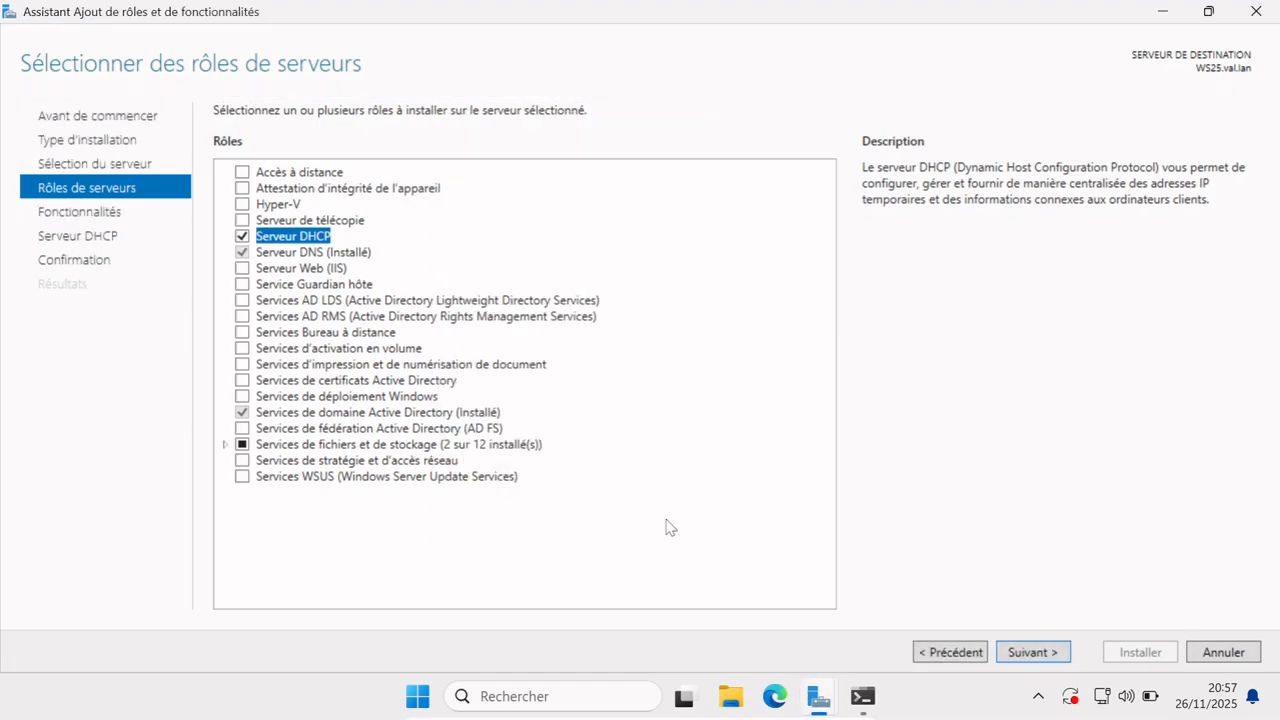
left_click(1033, 653)
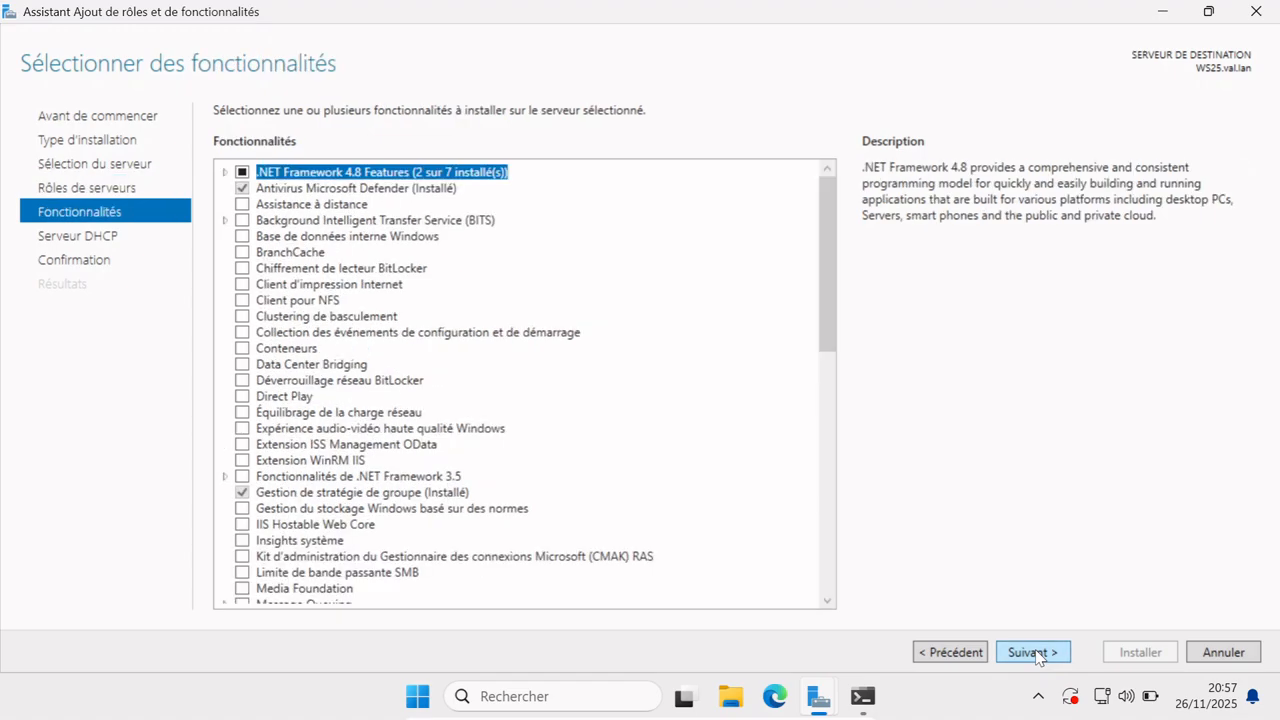
left_click(1033, 653)
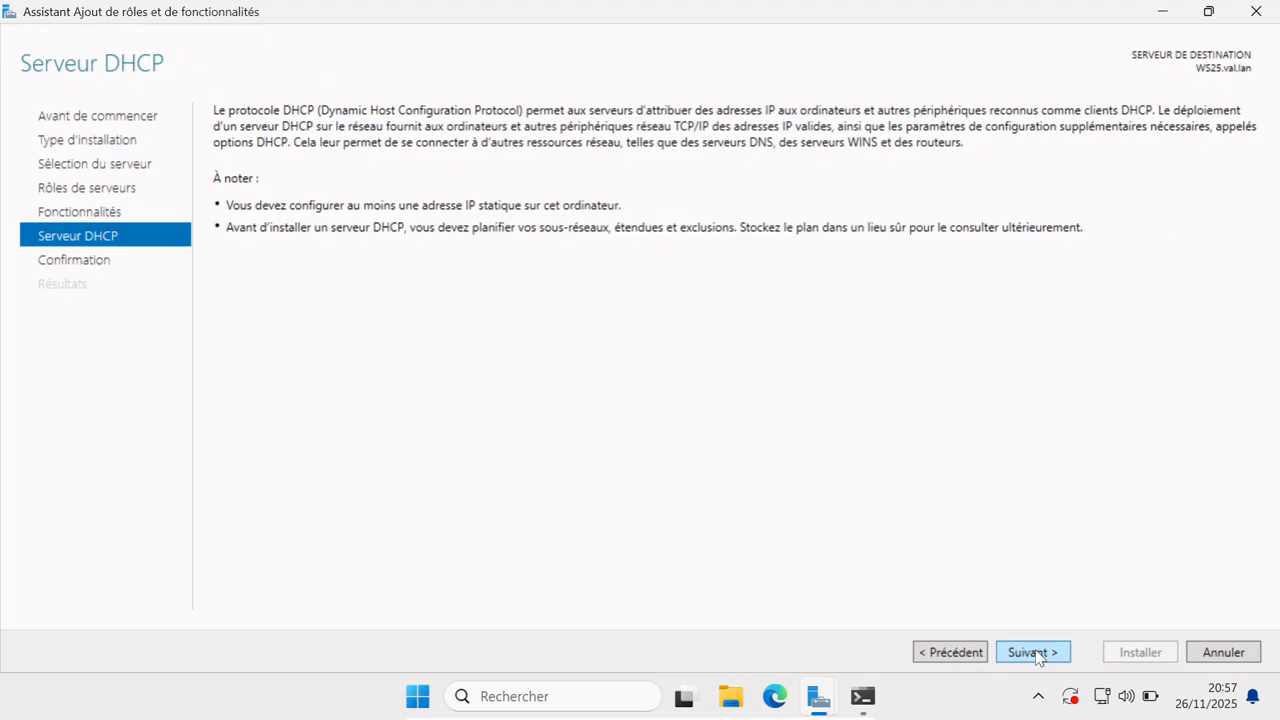
left_click(1033, 652)
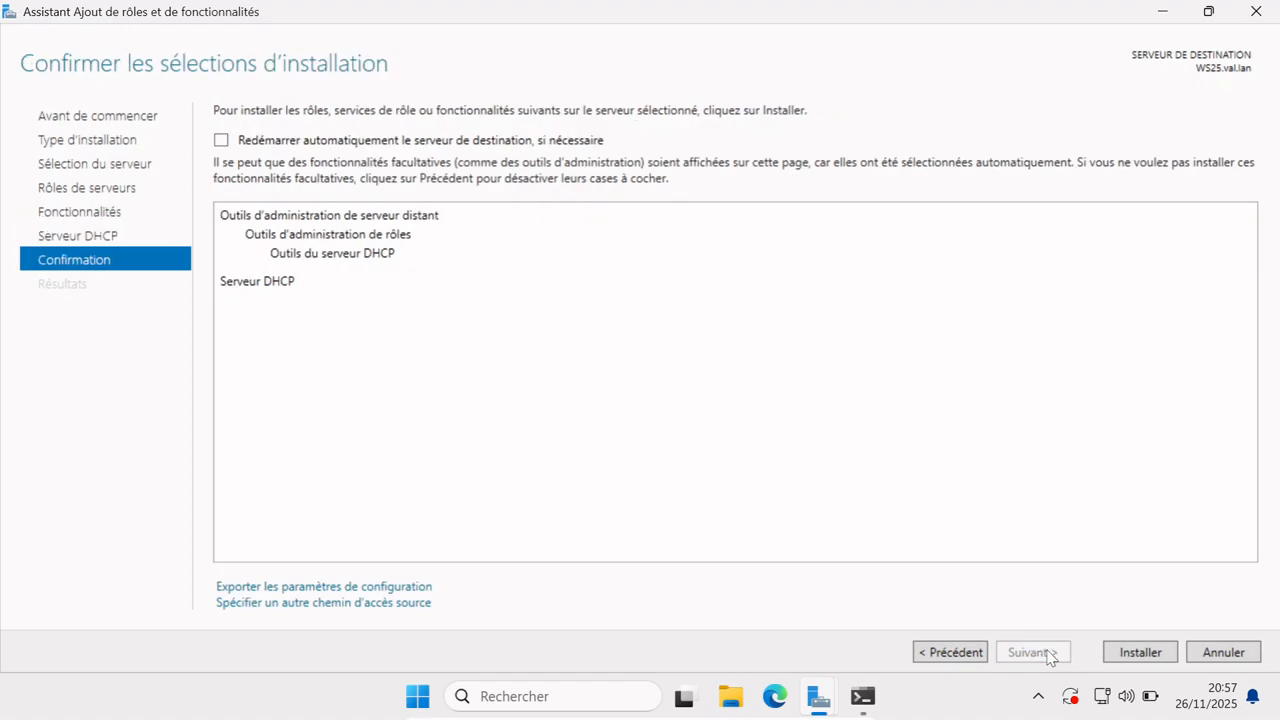
left_click(1136, 652)
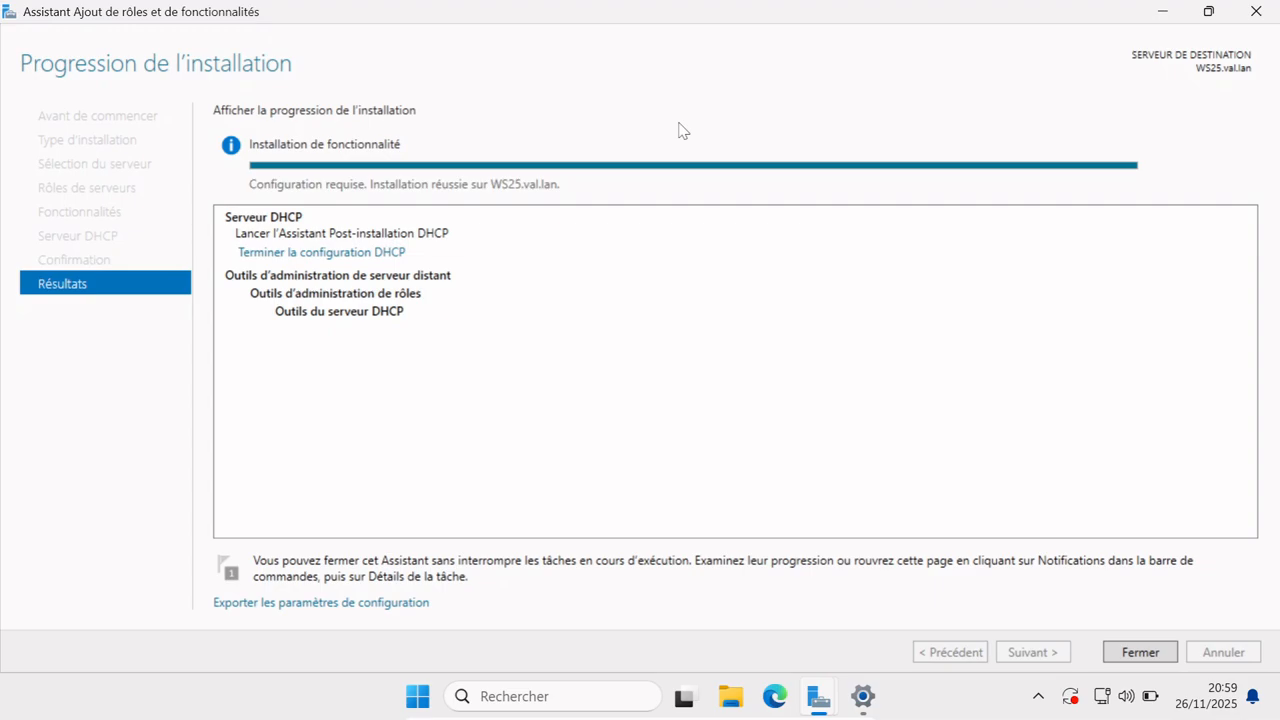
Complete the DHCP post-installation configuration, authorizing the server with the preset domain administrator account, and close both wizards.
left_click(352, 256)
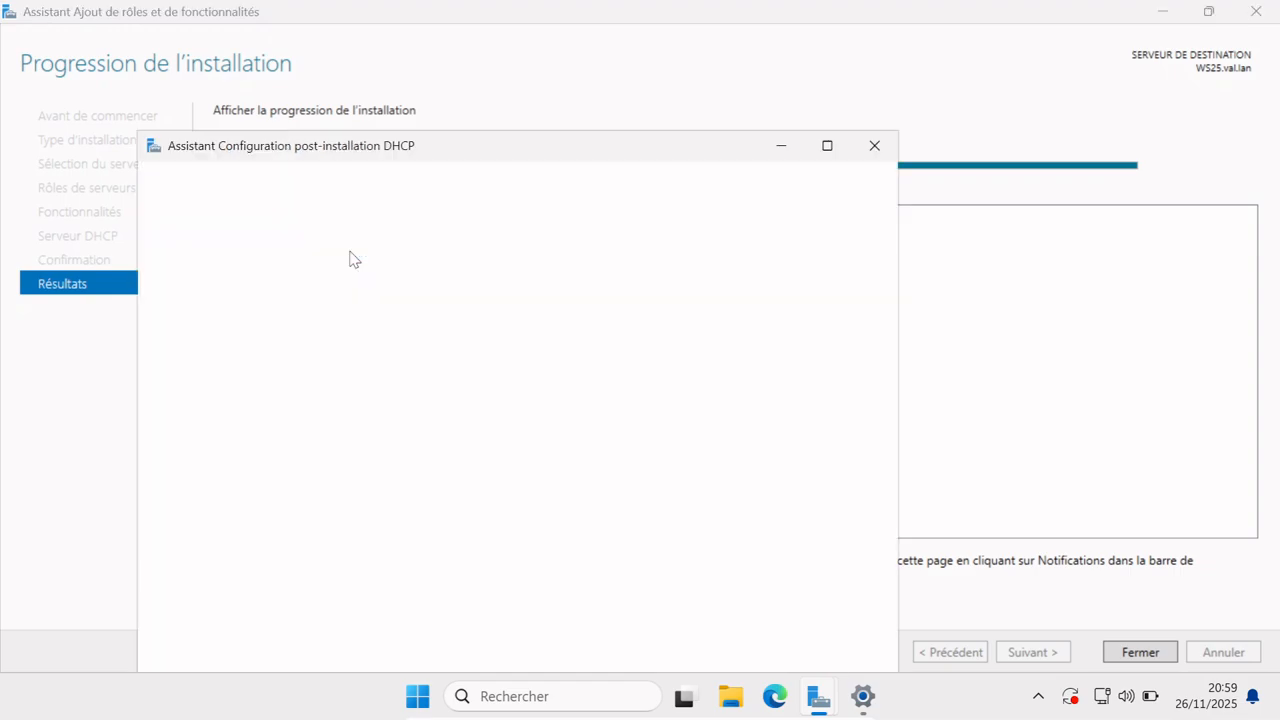
left_click(829, 145)
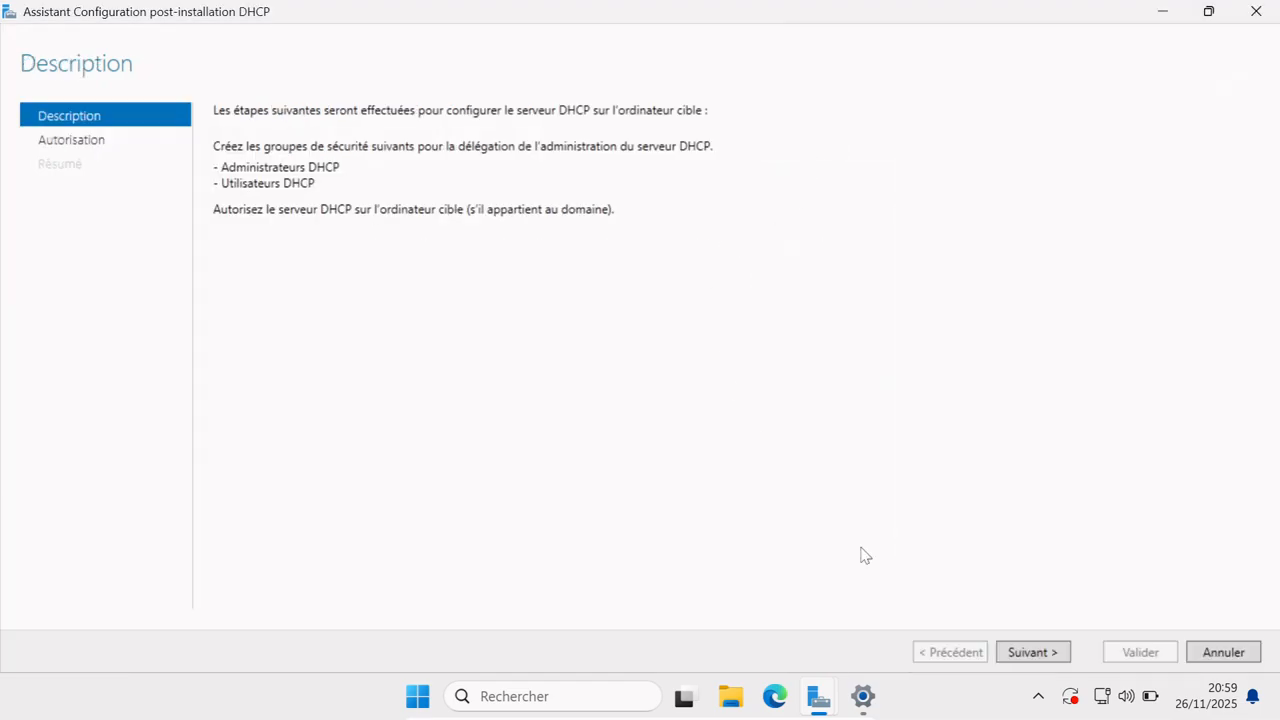
left_click(1050, 655)
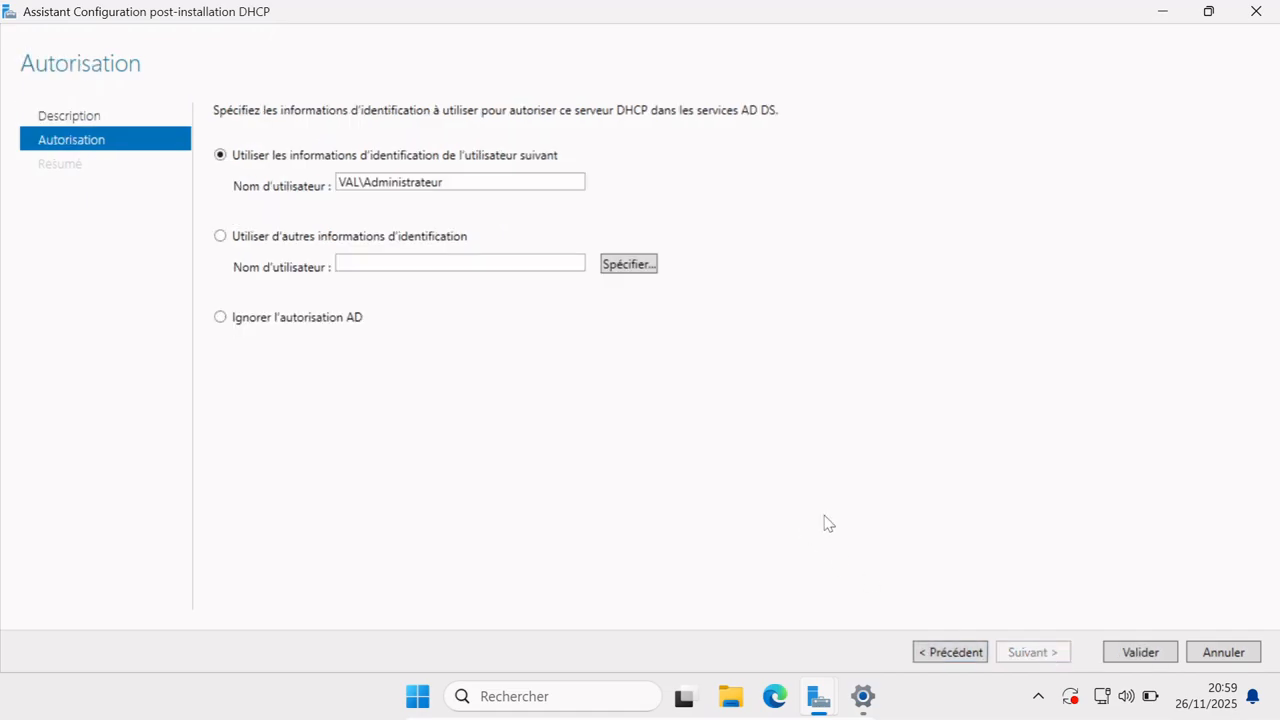
left_click(1136, 653)
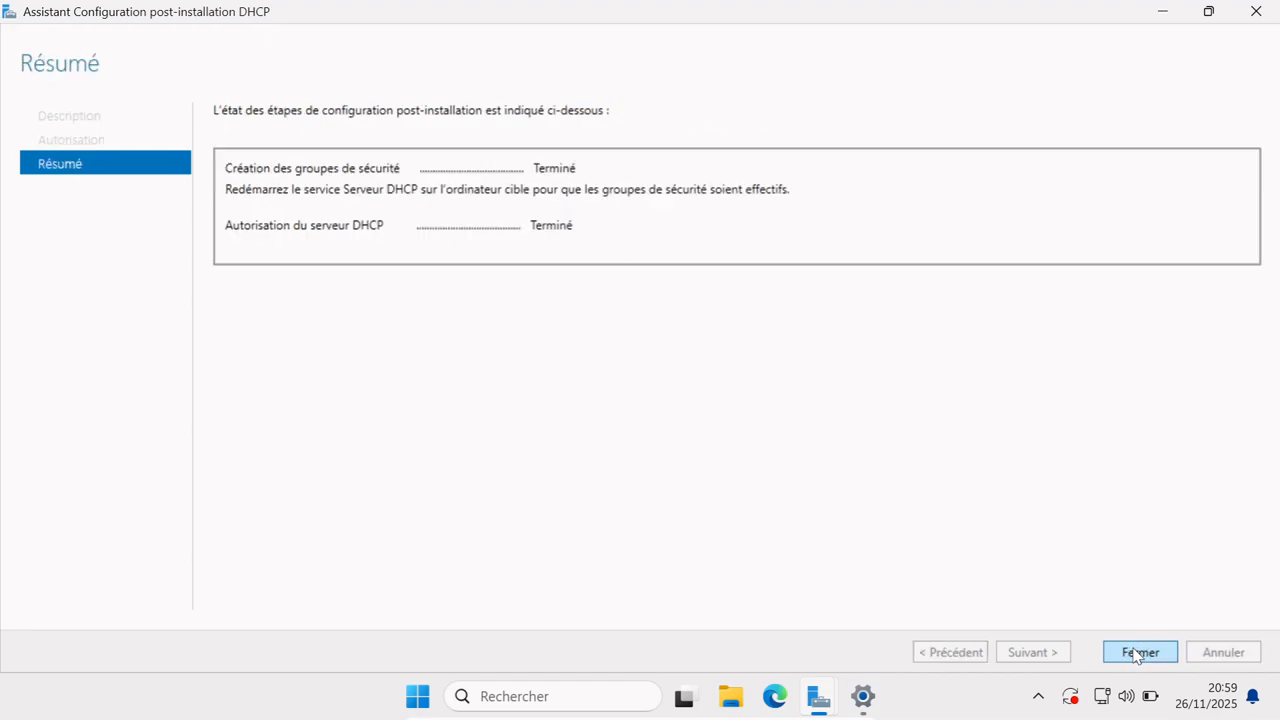
left_click(1136, 653)
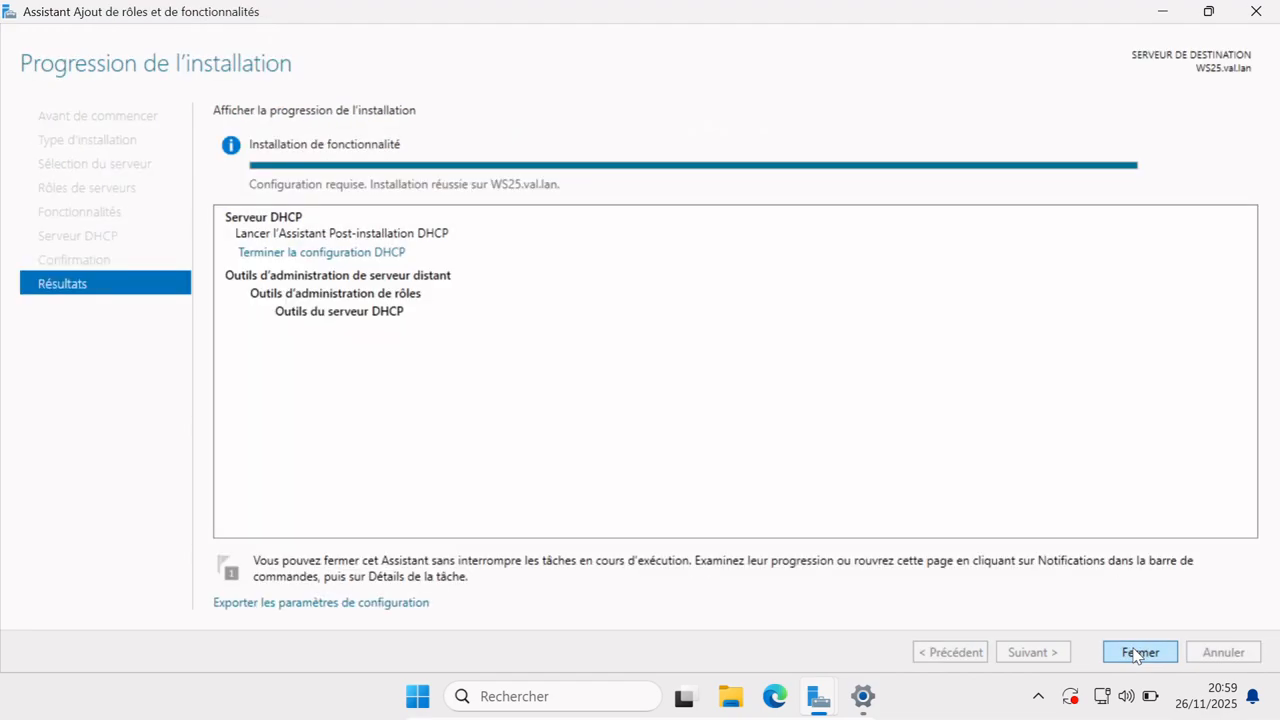
left_click(1137, 653)
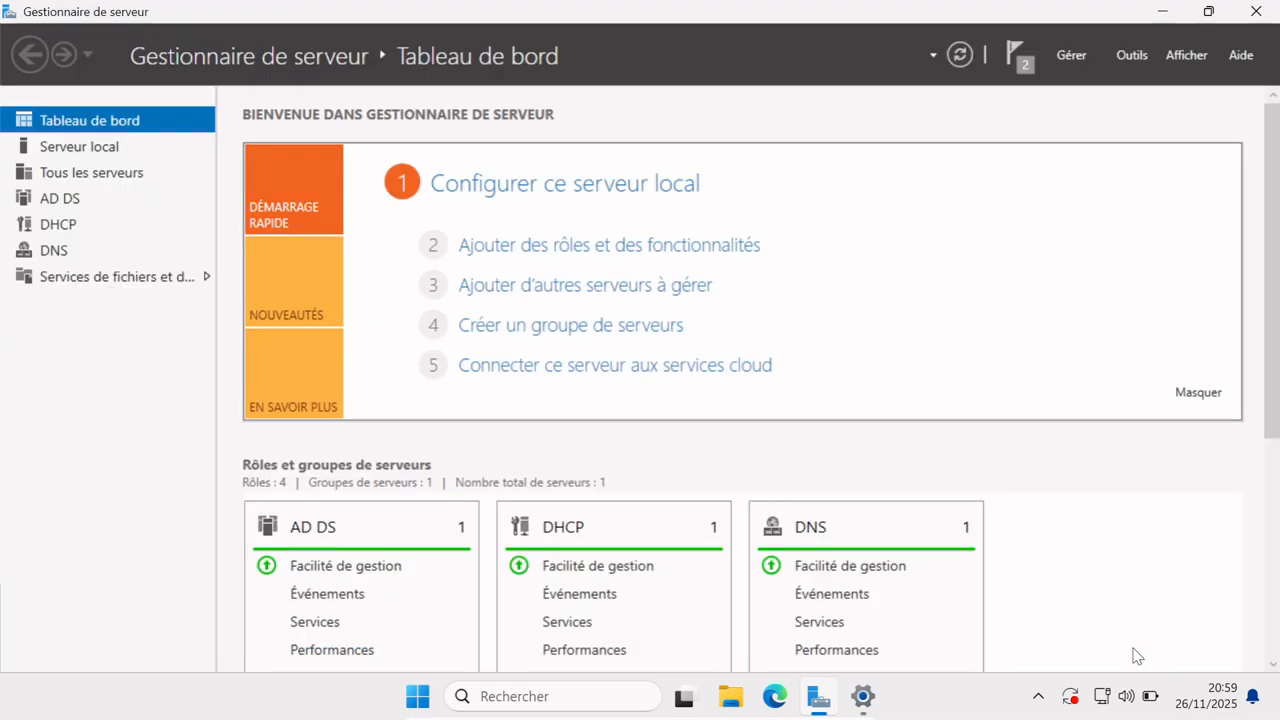
Dismiss the feature installation and DHCP post-deployment notifications, and look over the role tiles on the dashboard.
left_click(1023, 58)
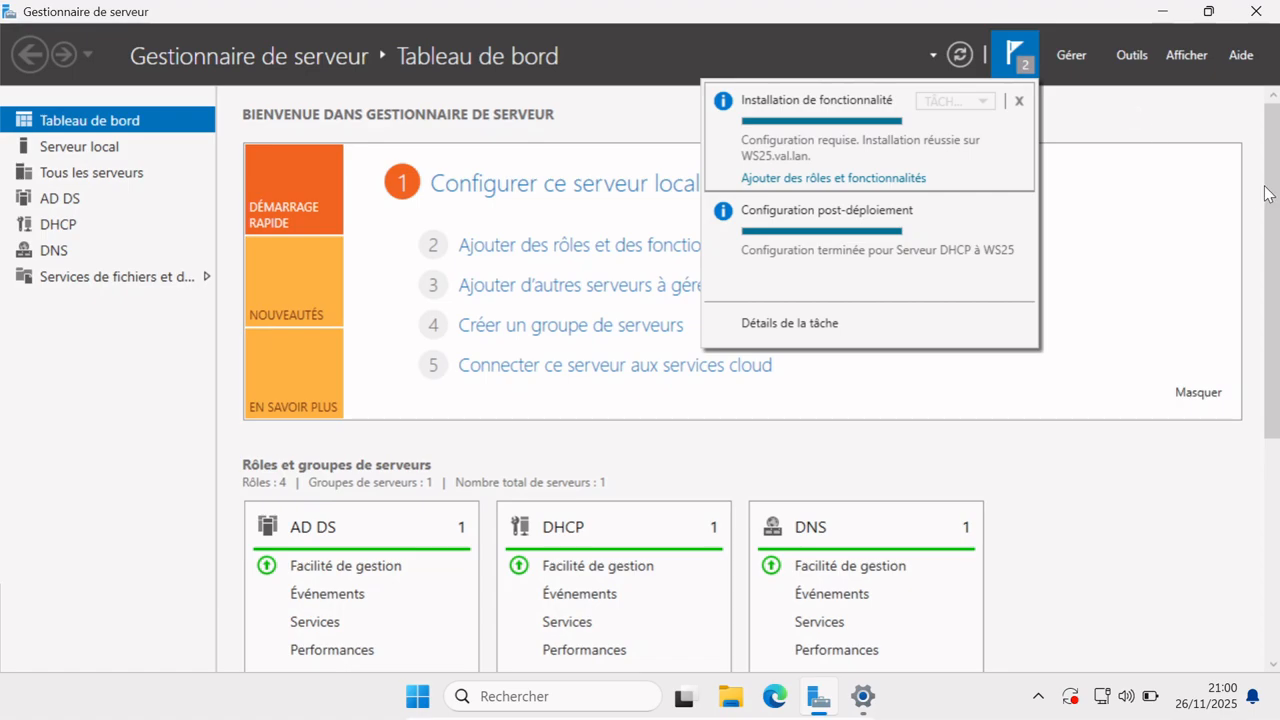
left_click(1187, 111)
left_click(1011, 60)
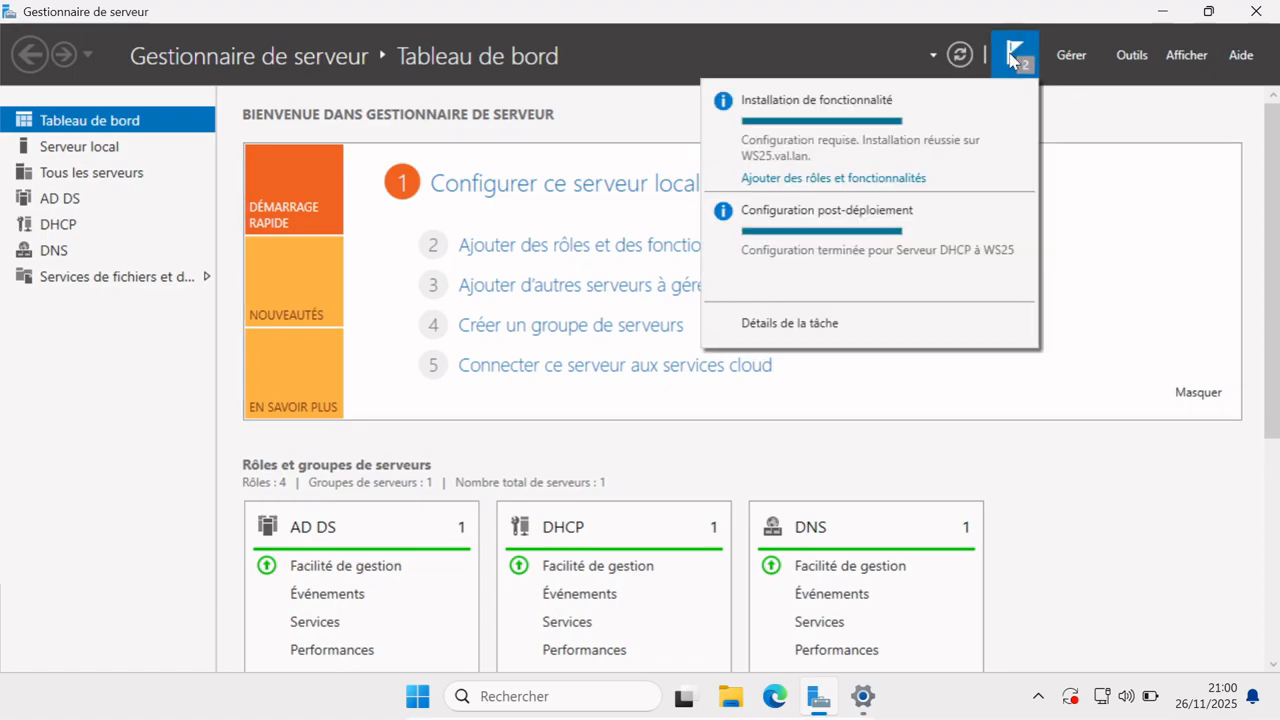
left_click(1019, 102)
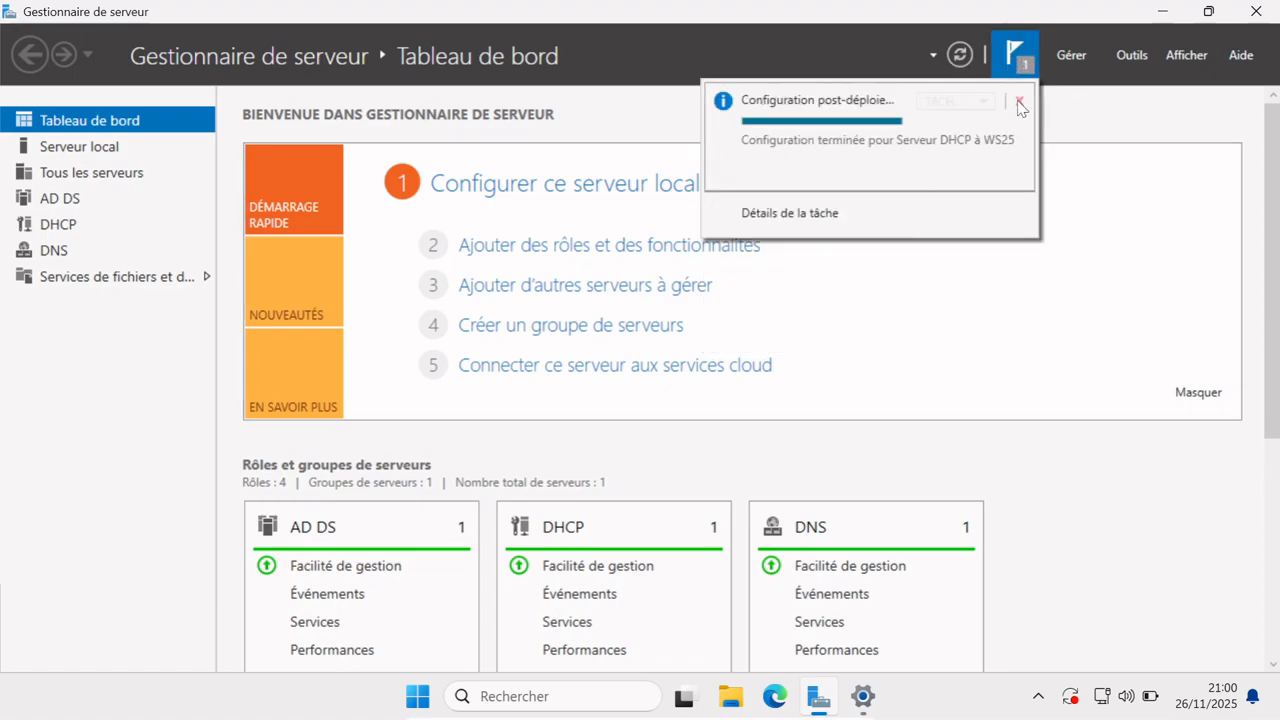
left_click(1019, 102)
left_click_drag(1272, 198, 1277, 322)
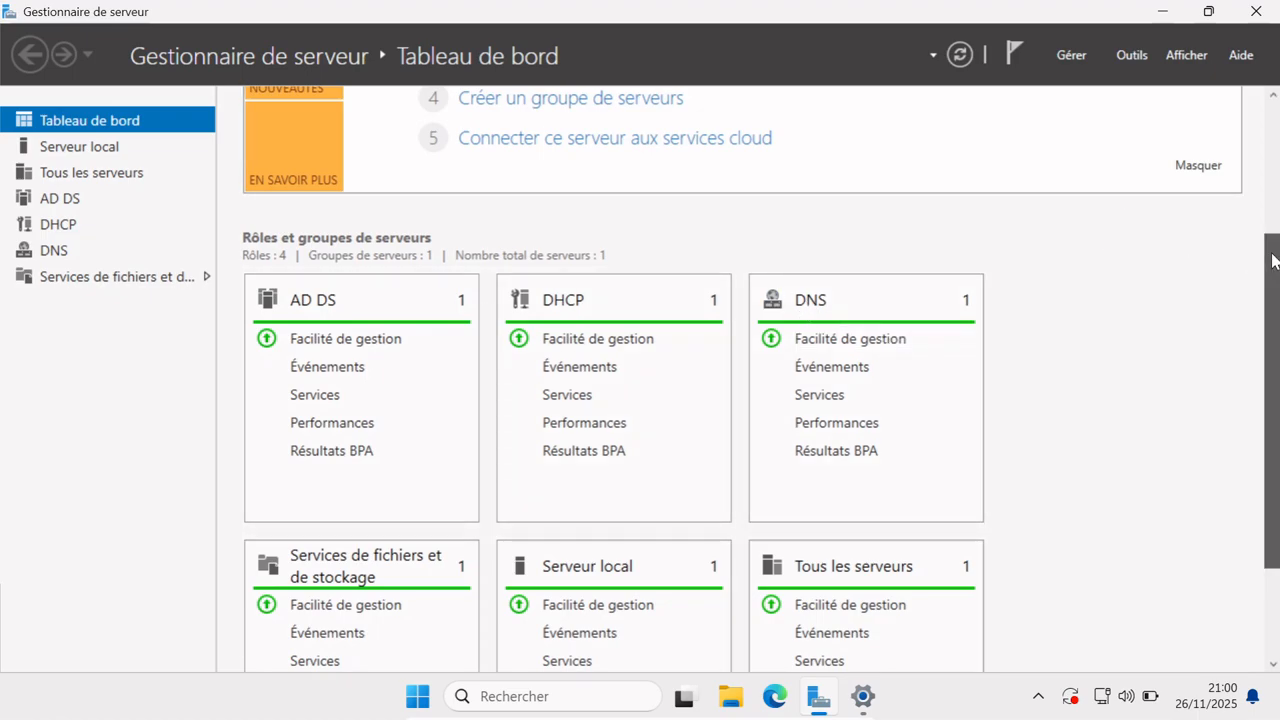
scroll(1274, 260, "up", 3)
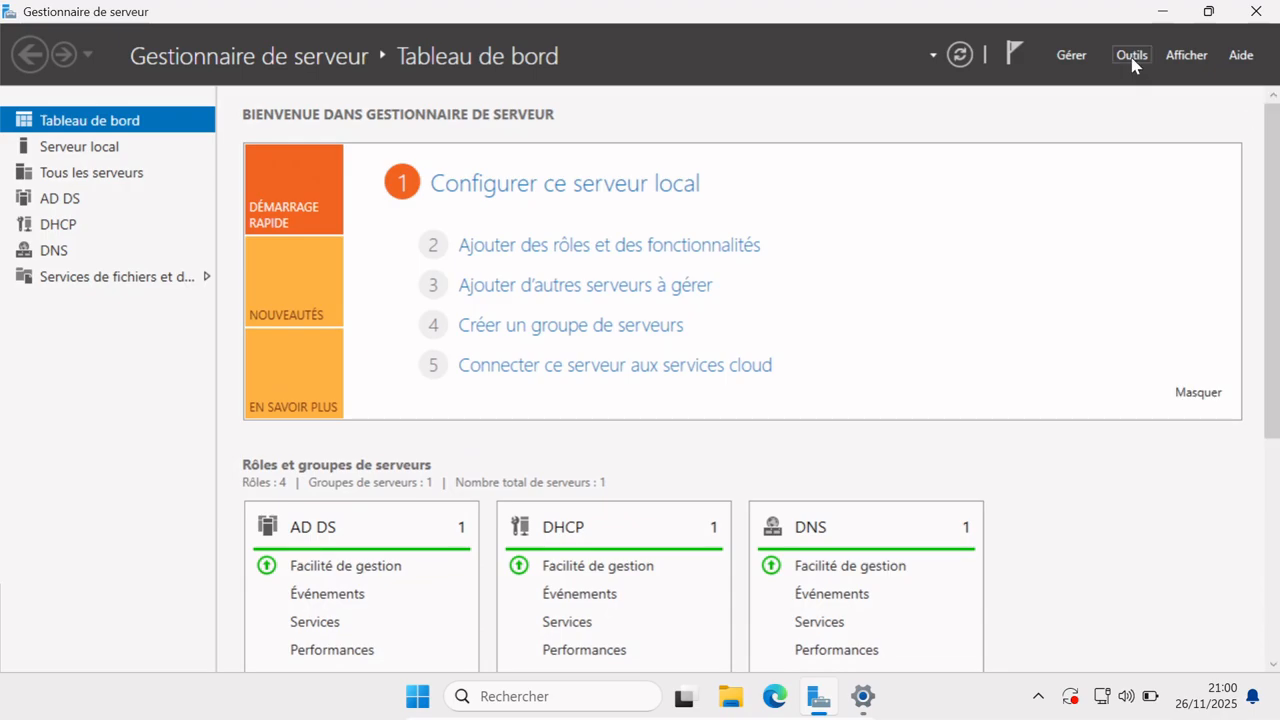
Open the DHCP console maximized, widen its tree pane and examine the IPv4 node of ws25.val.lan.
left_click(1132, 56)
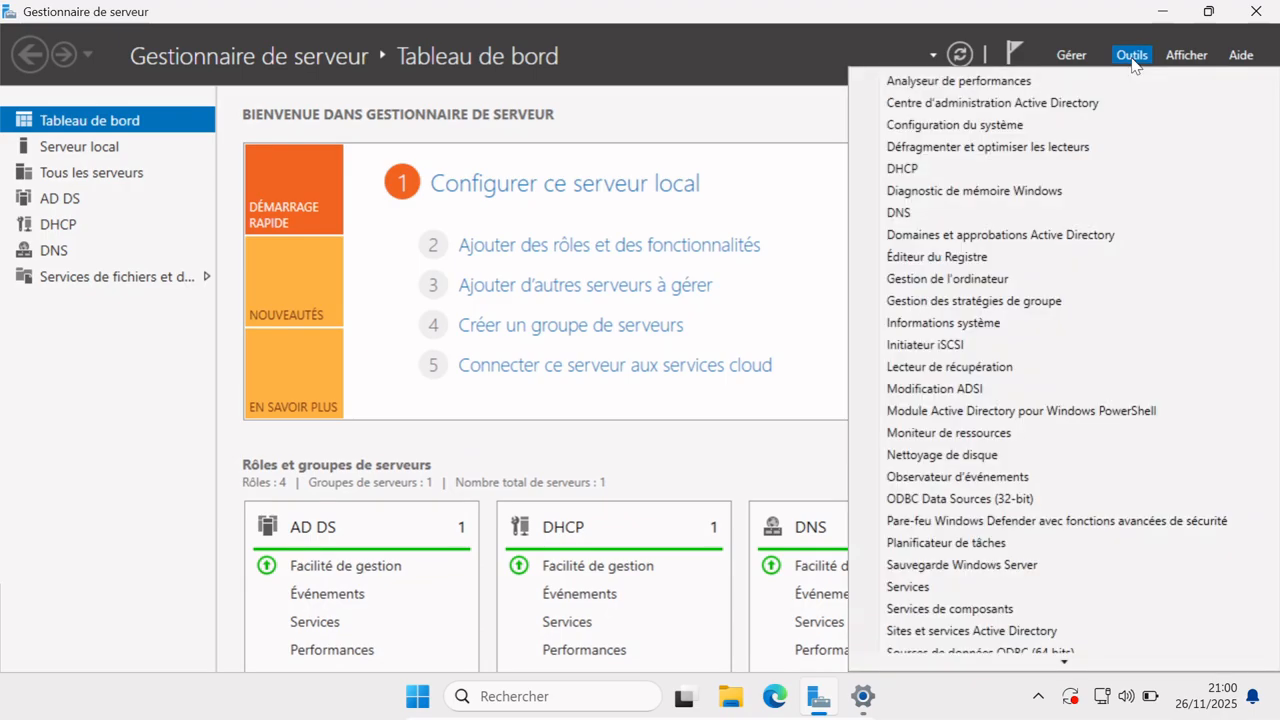
left_click(924, 170)
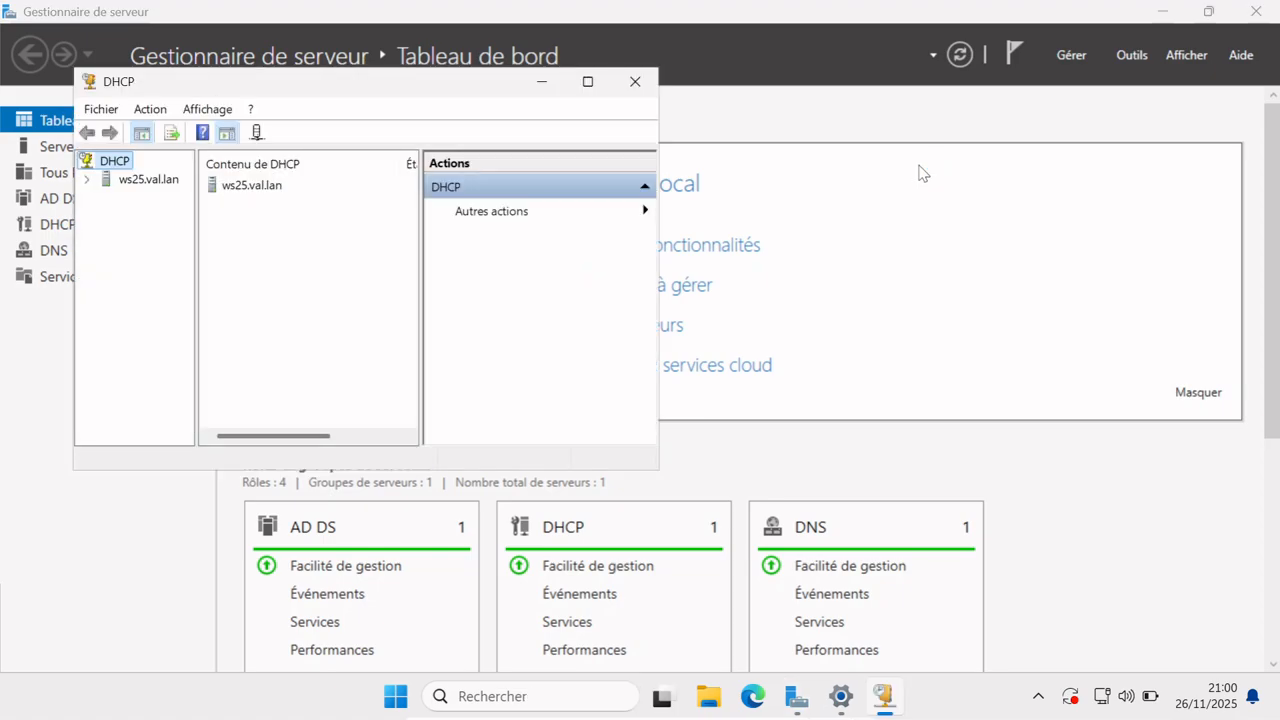
left_click(590, 84)
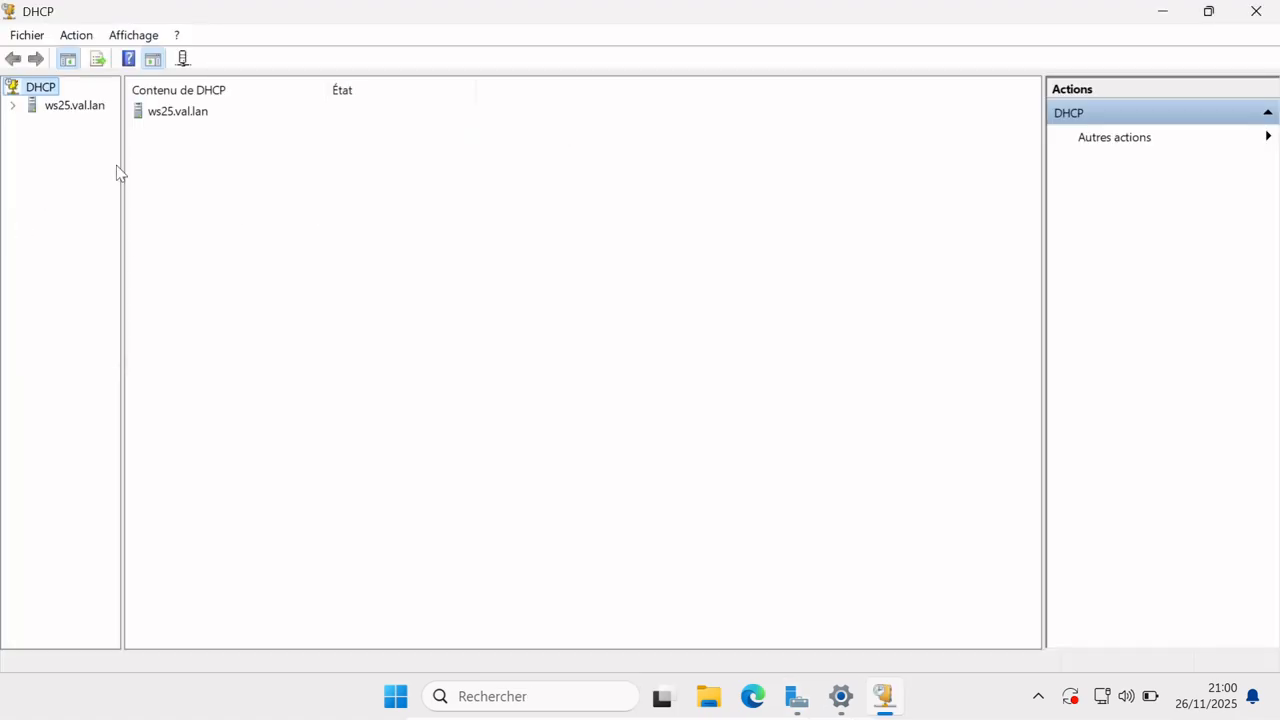
left_click_drag(121, 156, 251, 157)
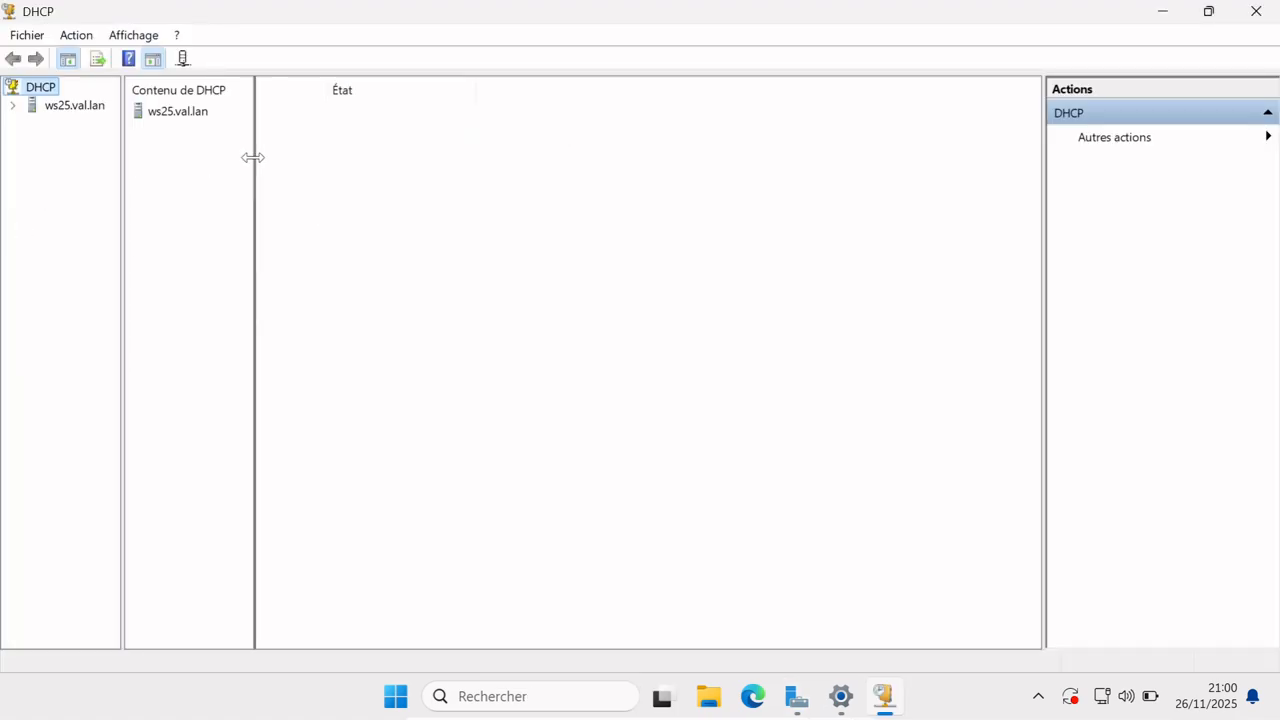
left_click(14, 106)
left_click(31, 123)
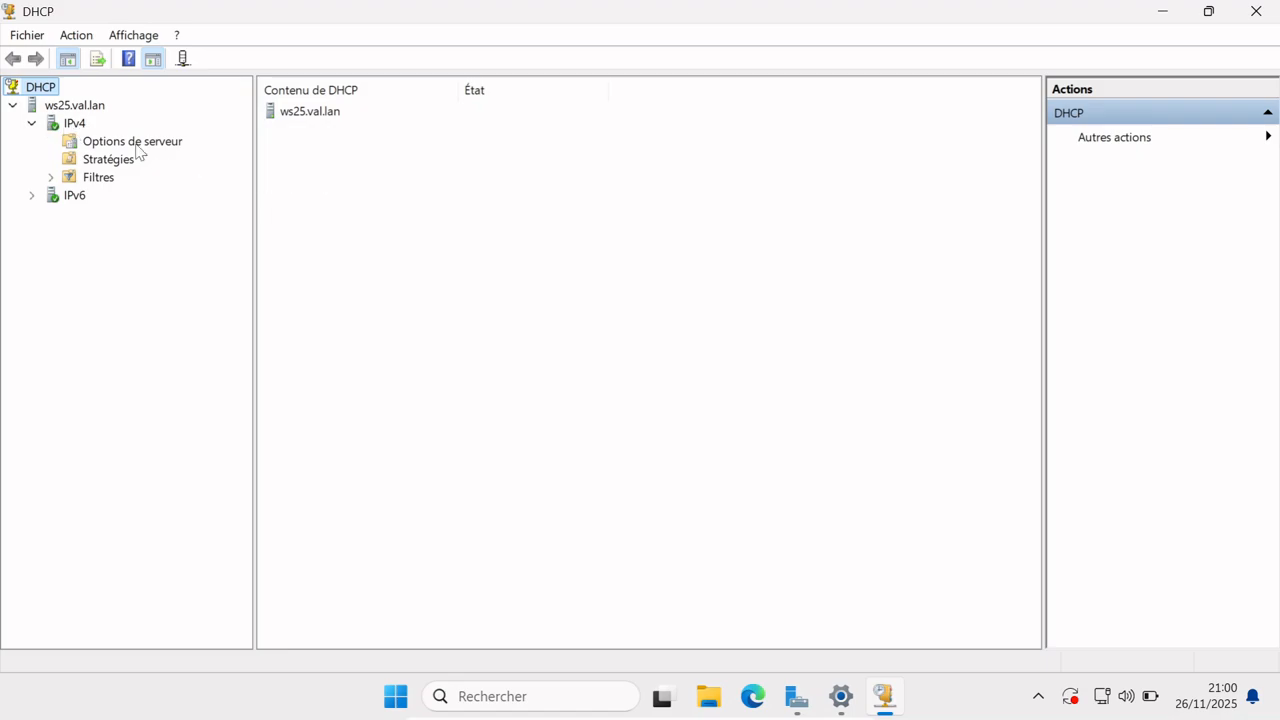
Minimize the DHCP console and review the role and server group tiles on the Server Manager dashboard.
left_click(1160, 16)
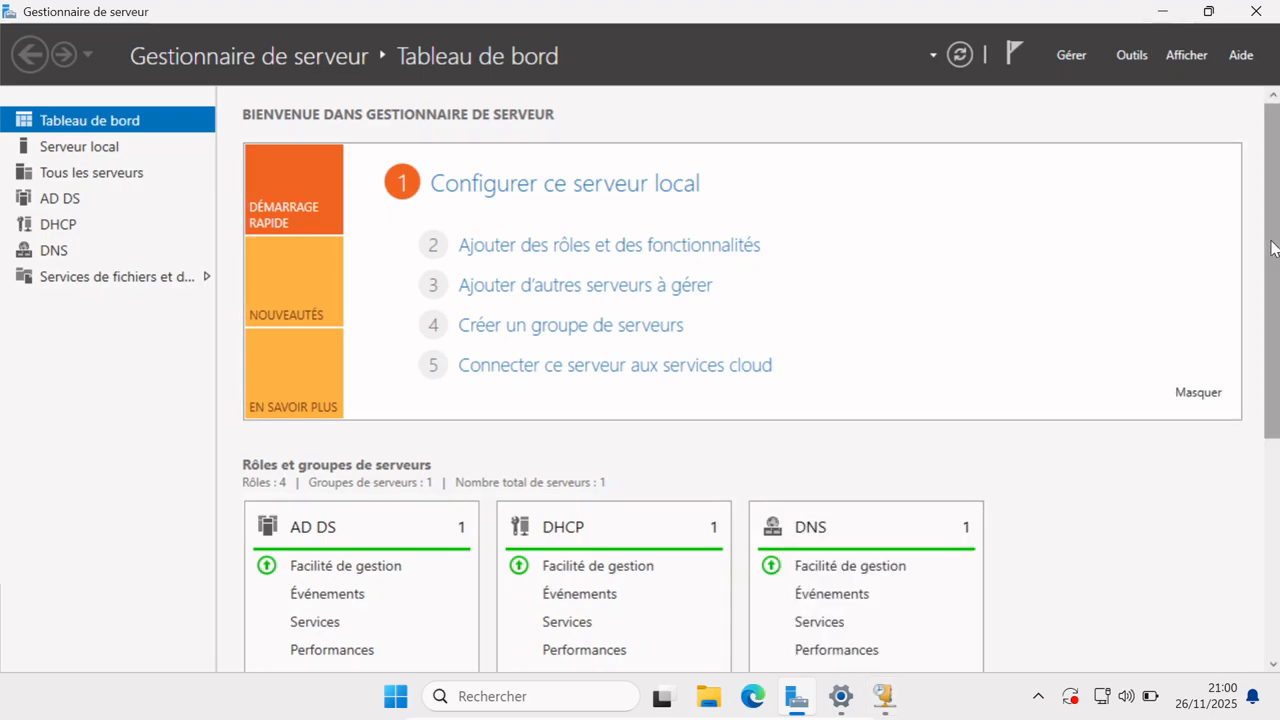
scroll(1278, 240, "down", 3)
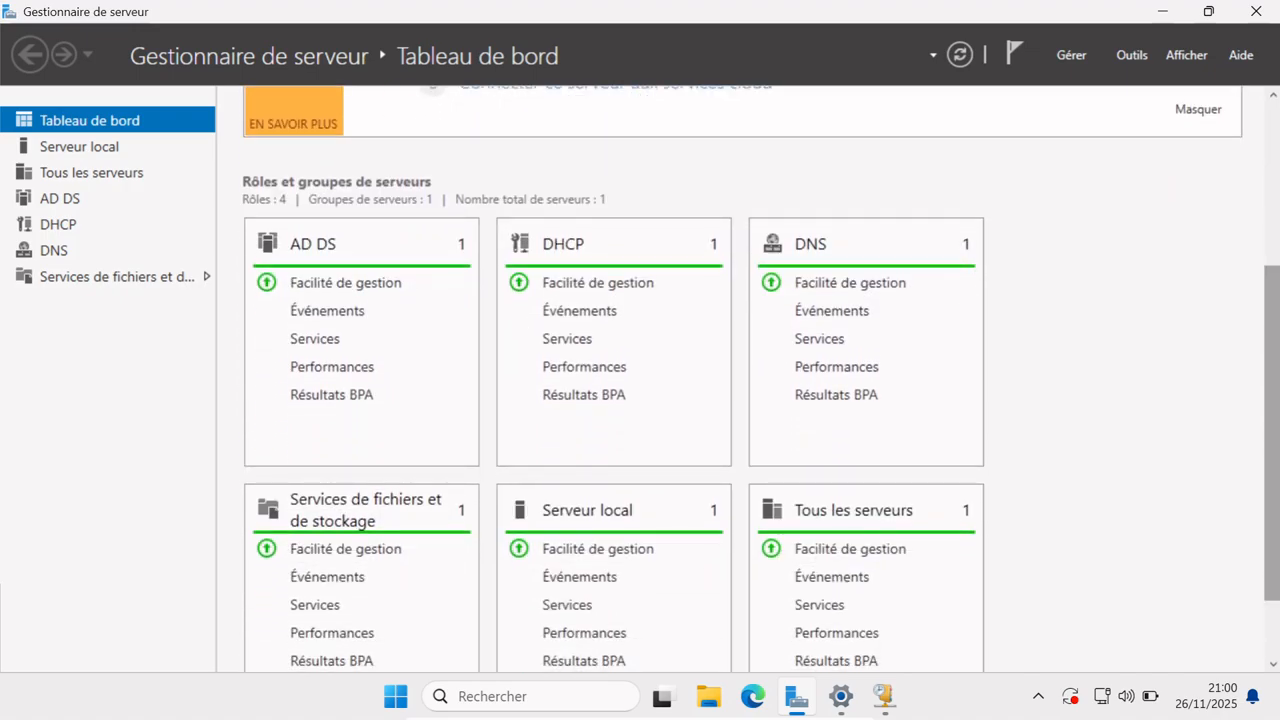
left_click_drag(1274, 306, 1277, 157)
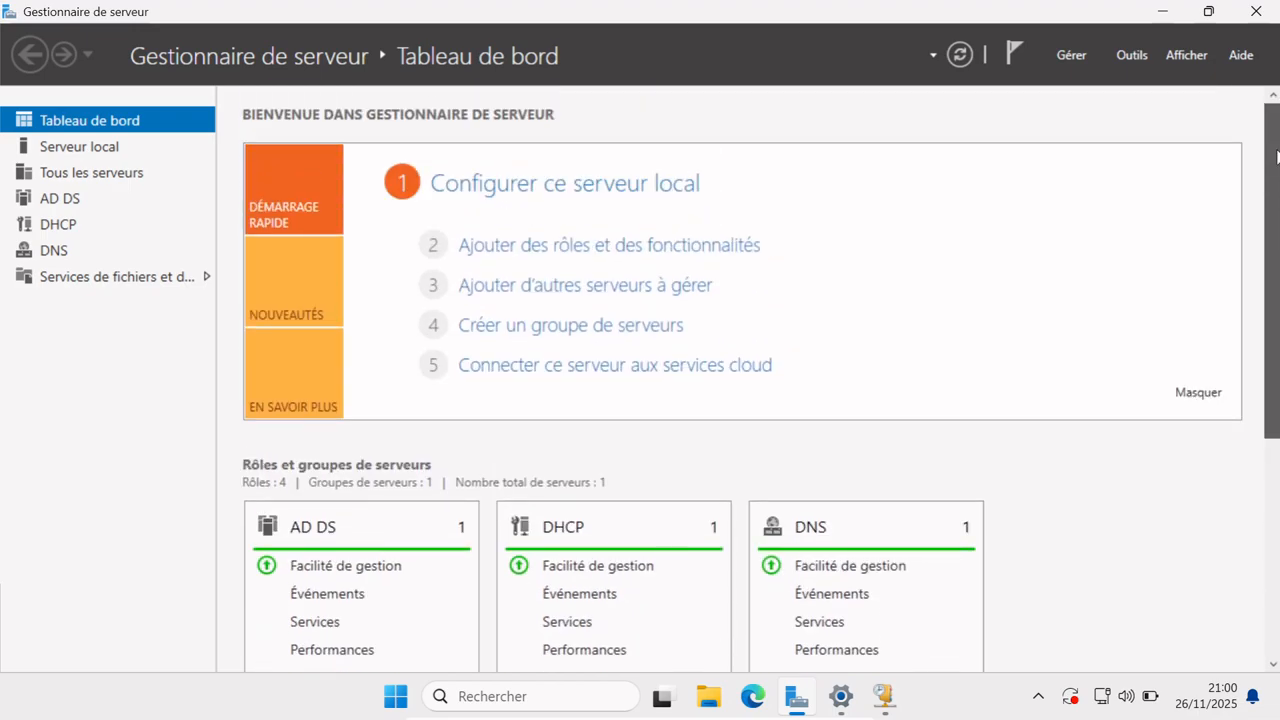